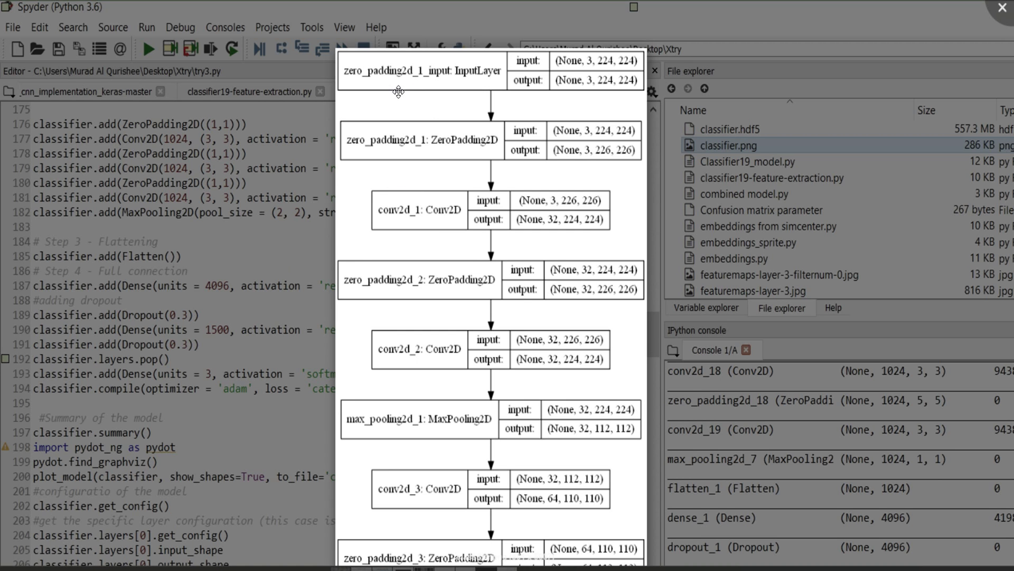
scroll(421, 107, up, 2)
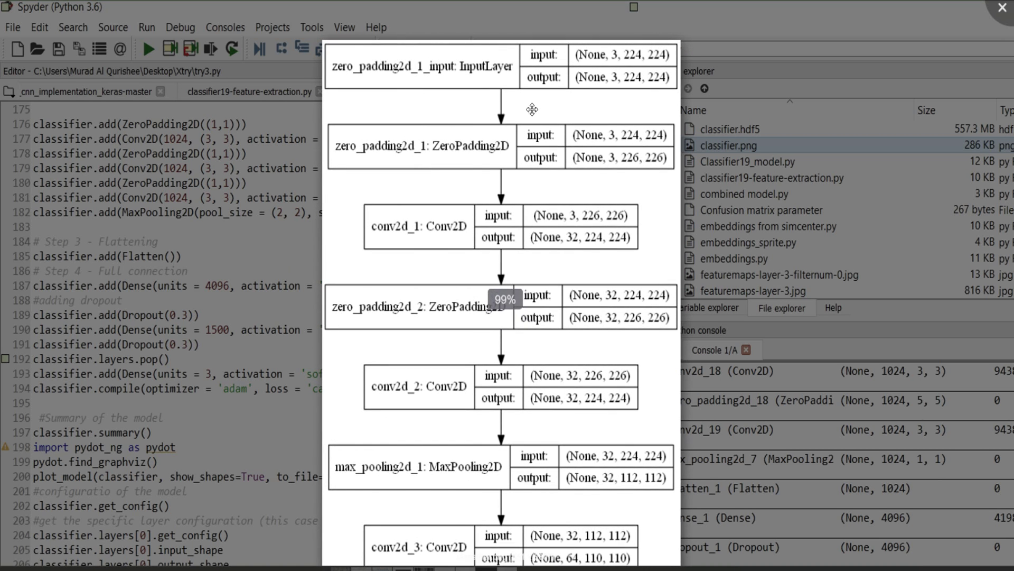
scroll(403, 77, up, 1)
scroll(403, 77, up, 1)
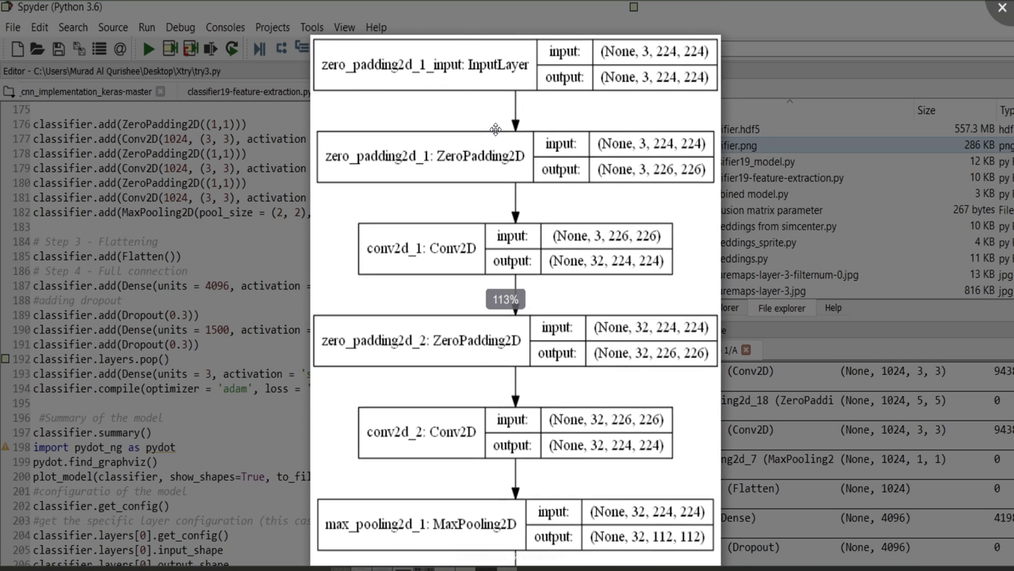
scroll(526, 337, down, 3)
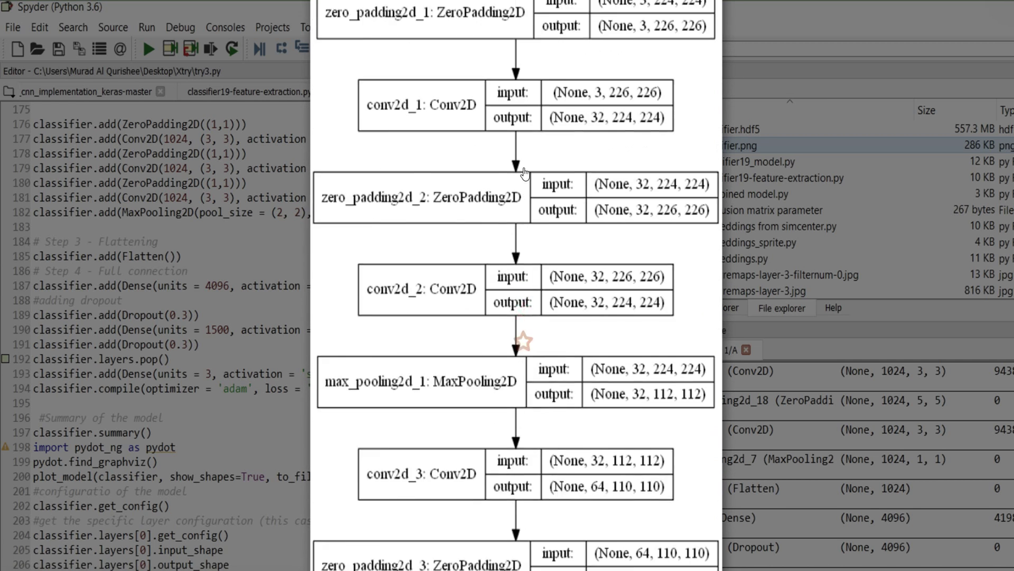
scroll(525, 337, down, 3)
scroll(526, 336, down, 3)
scroll(525, 337, down, 3)
scroll(629, 127, down, 3)
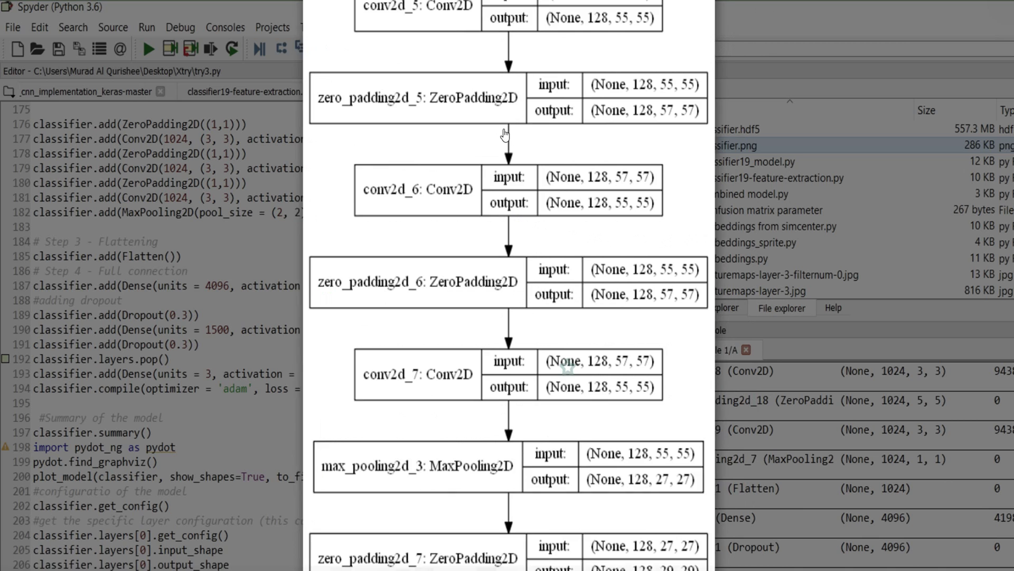
scroll(628, 127, down, 3)
scroll(594, 127, down, 3)
scroll(560, 124, down, 3)
scroll(560, 123, down, 3)
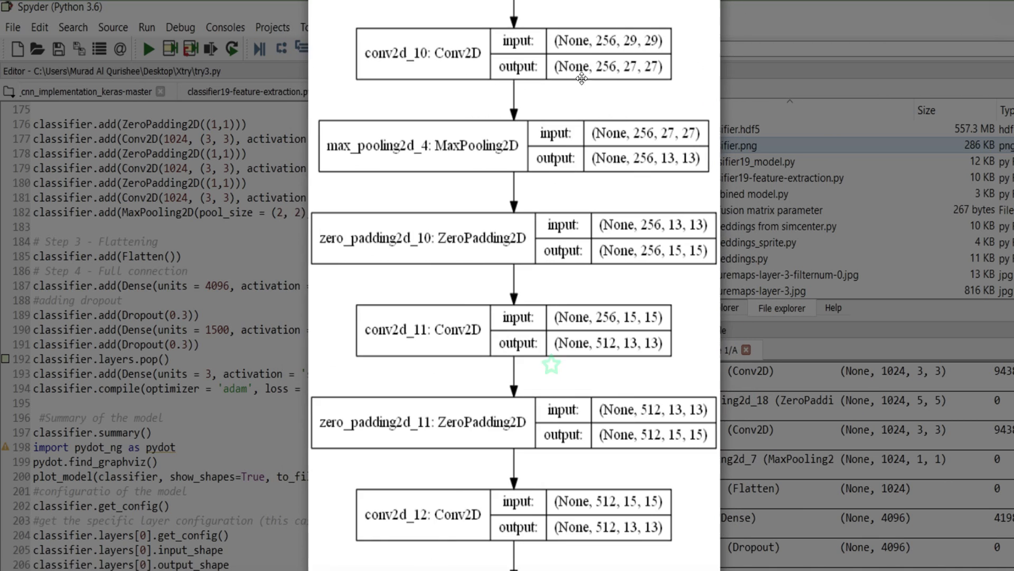
scroll(563, 158, down, 3)
scroll(569, 184, down, 3)
scroll(570, 184, down, 3)
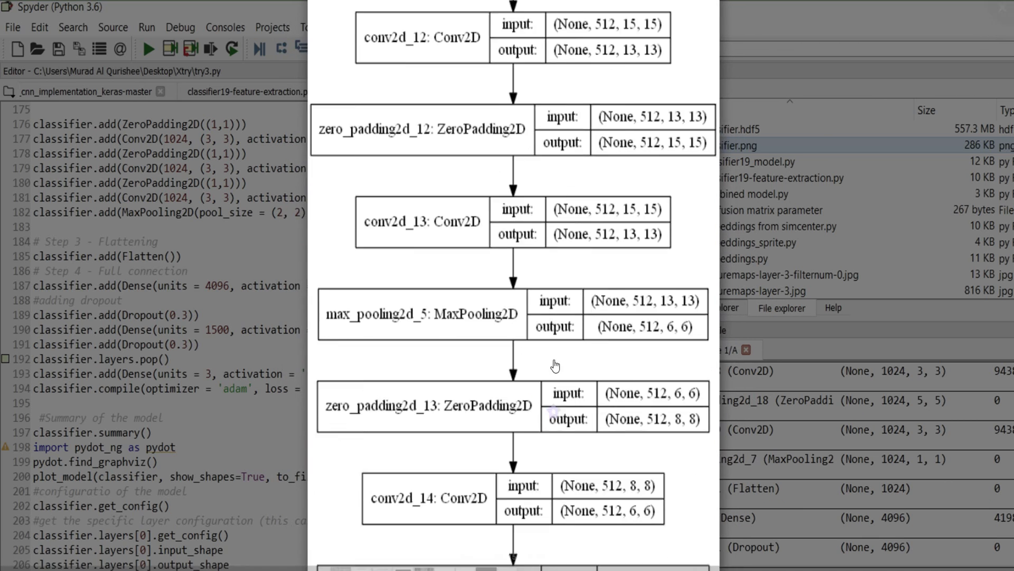
scroll(569, 185, down, 3)
scroll(569, 158, down, 3)
scroll(570, 111, down, 3)
scroll(570, 111, down, 3)
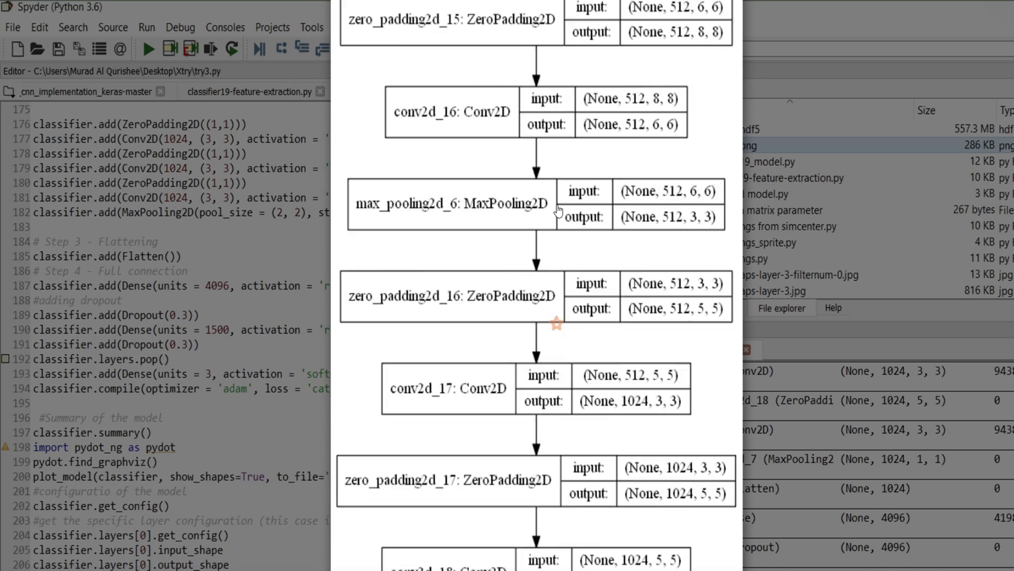
scroll(571, 111, down, 3)
scroll(546, 127, down, 3)
scroll(517, 135, down, 3)
scroll(517, 135, down, 3)
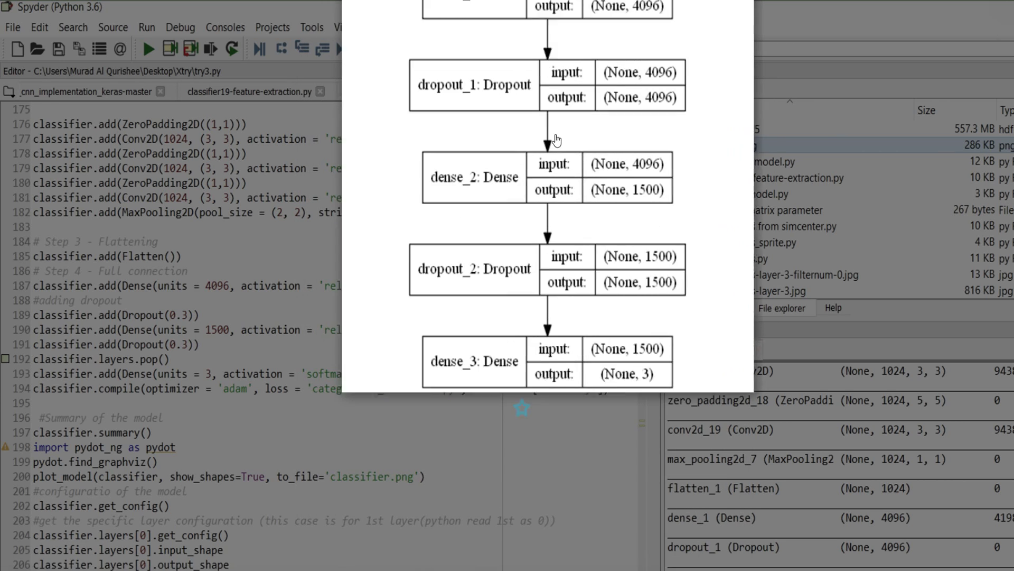
scroll(517, 135, down, 3)
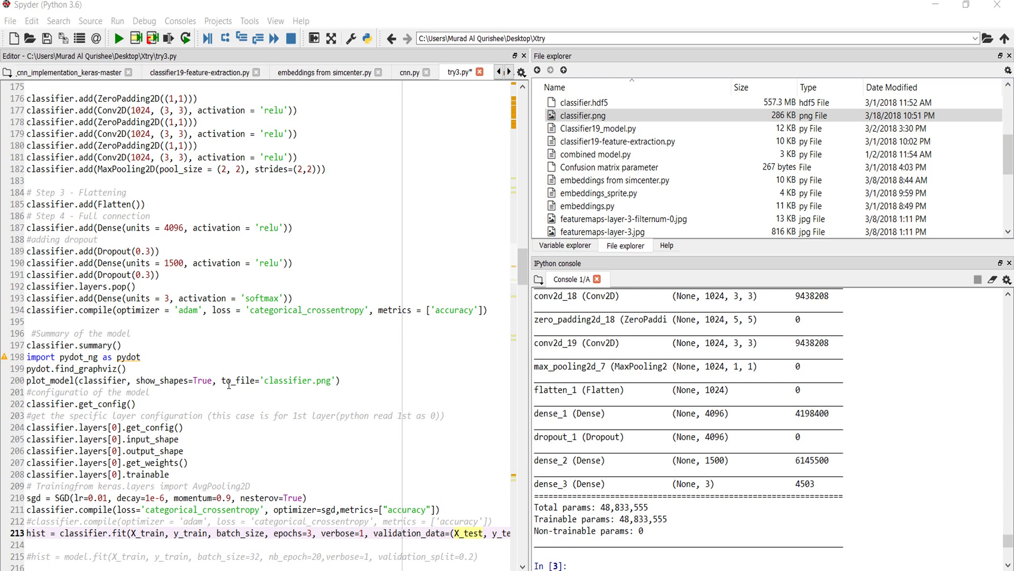
Step: Check the plot_model line that saves classifier.png, then switch to the Graphviz Windows Packages page
click(283, 381)
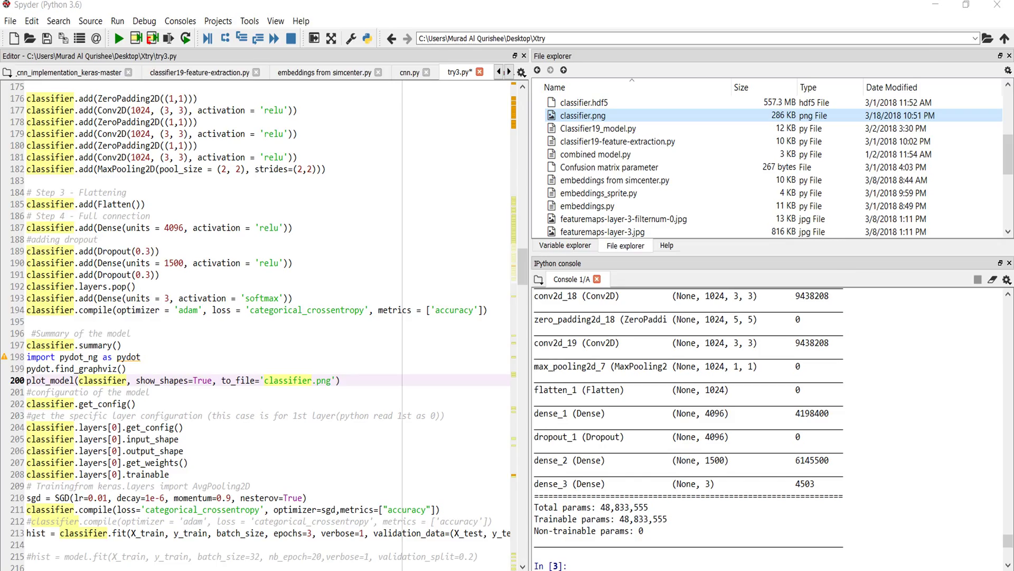
key(alt+Tab)
Step: Open Keras's visualize_util.py from the bookmarks and select its pydot.find_graphviz() check on line 7
click(997, 52)
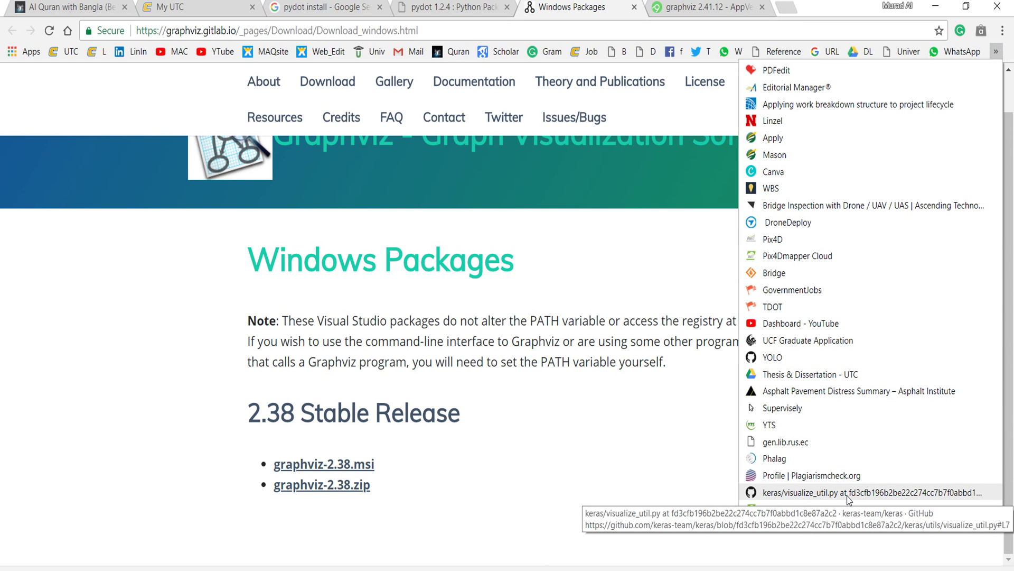
click(709, 8)
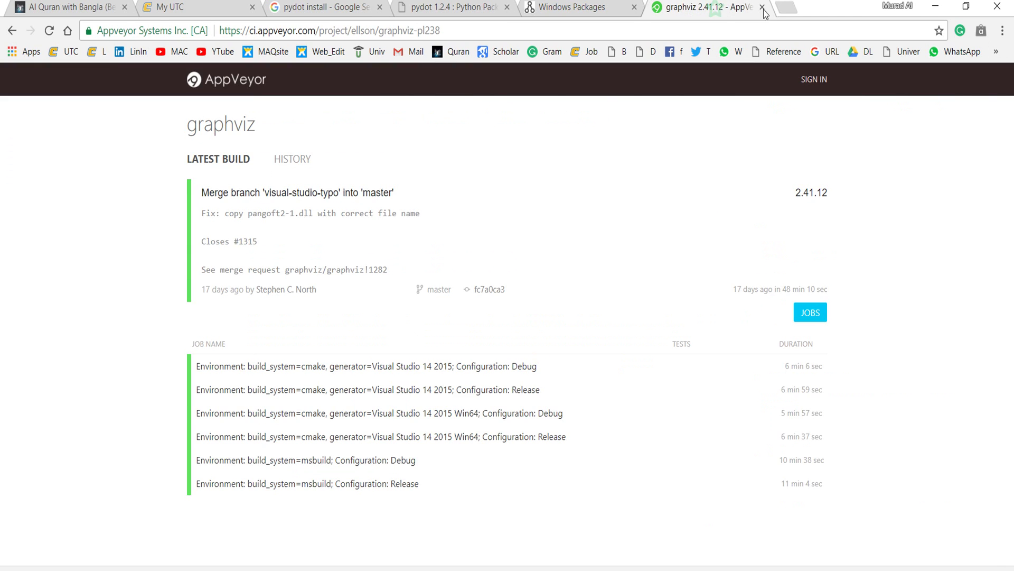
click(997, 52)
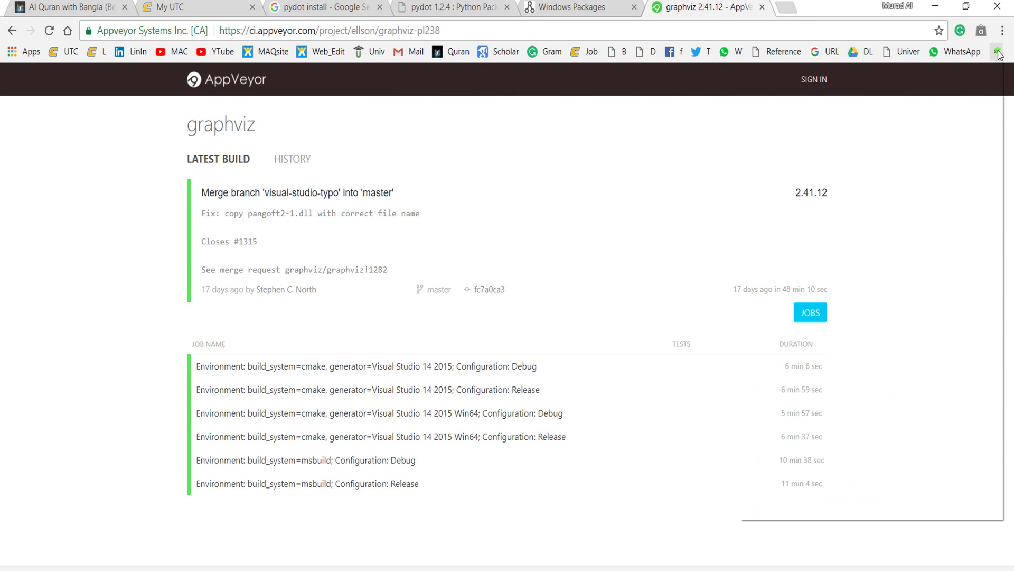
click(872, 484)
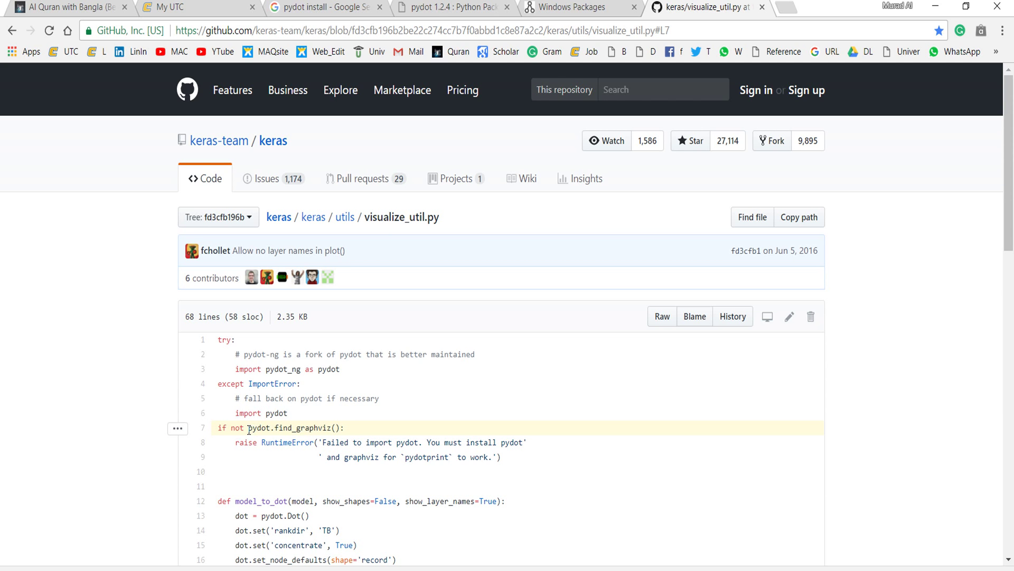
drag(250, 428, 341, 429)
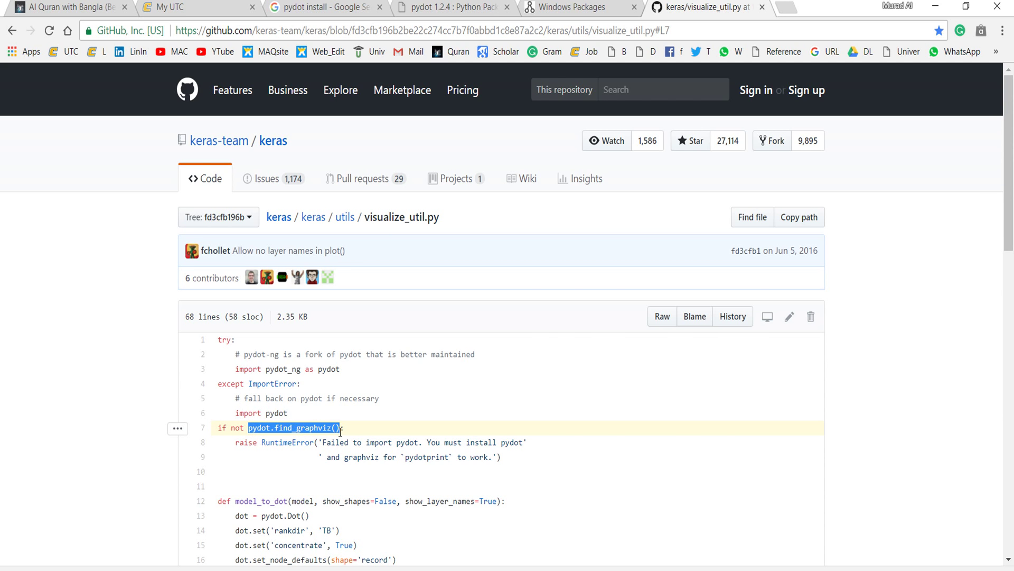
Step: Find the pydot.find_graphviz() call on line 199 of try3.py, then return to the GitHub page
key(alt+Tab)
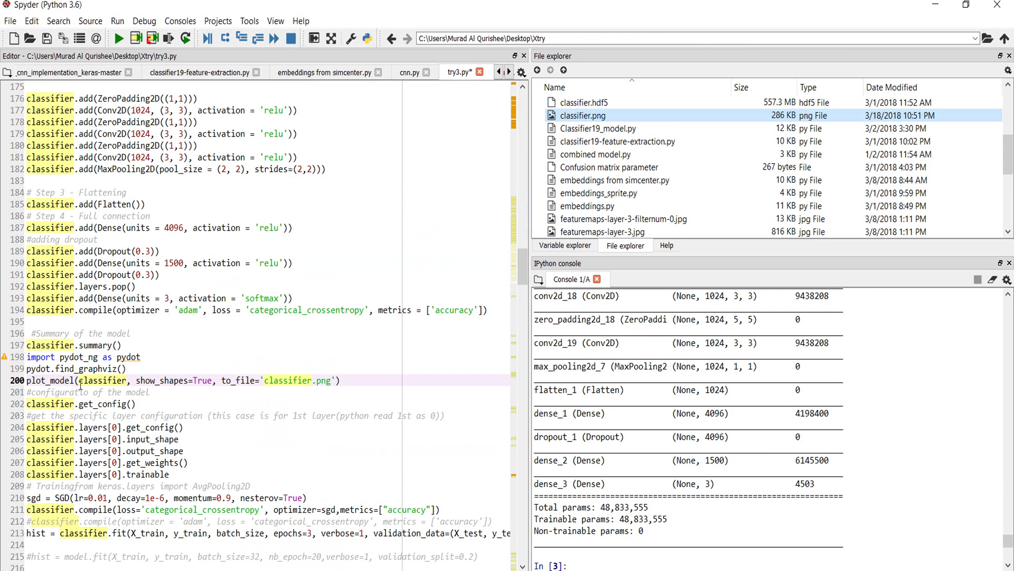
click(59, 368)
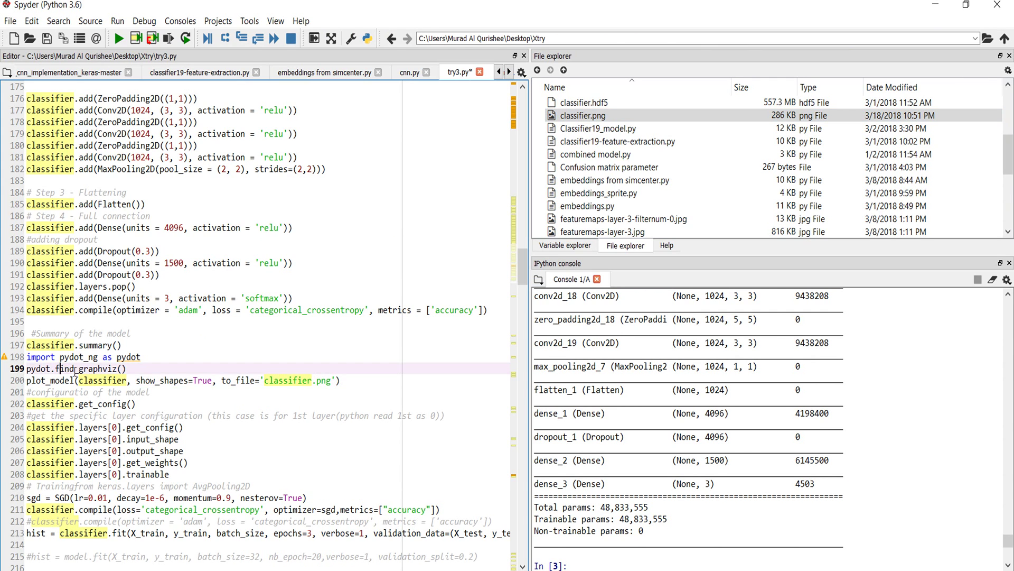
click(120, 368)
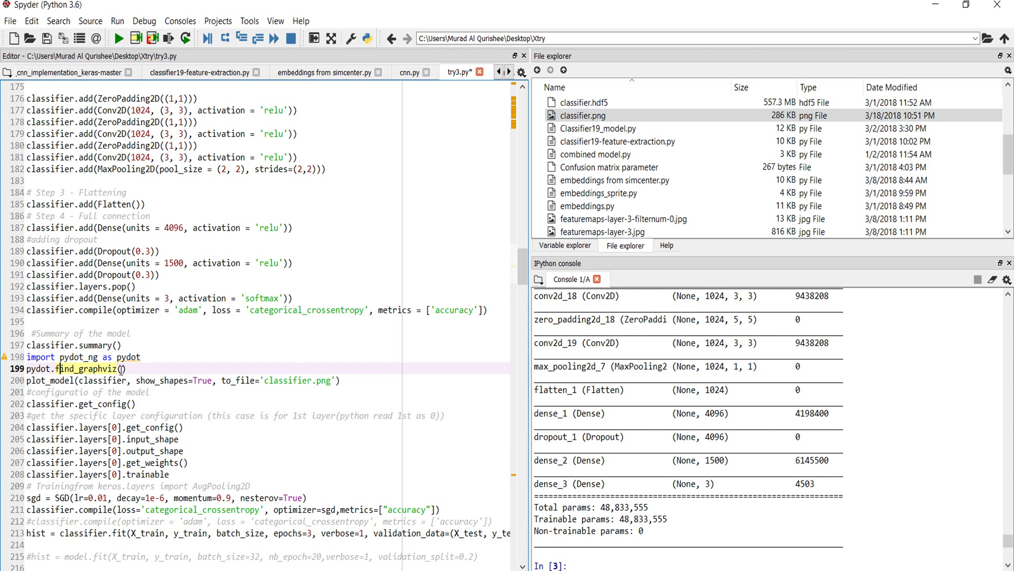
key(alt+Tab)
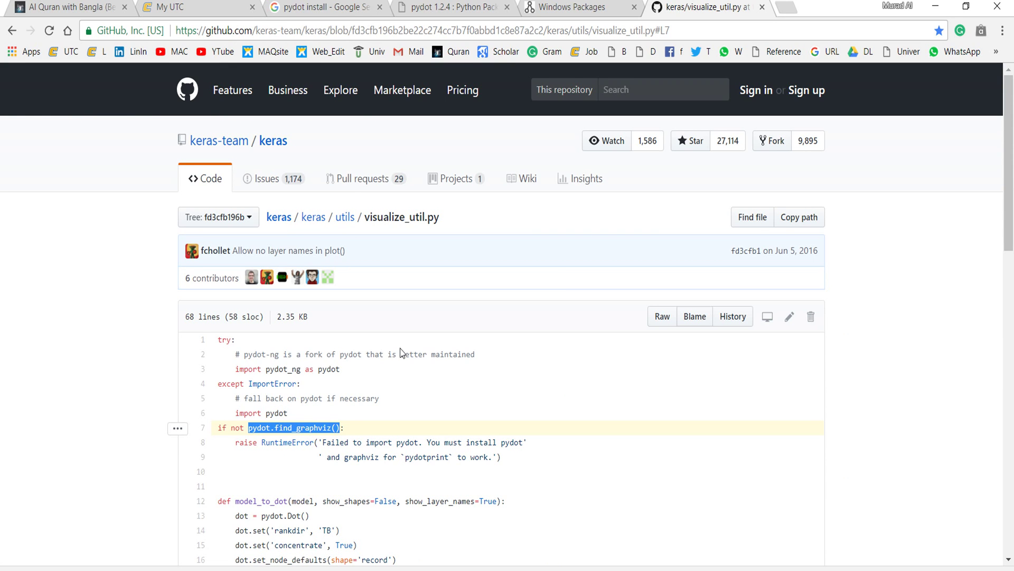
scroll(380, 438, down, 1)
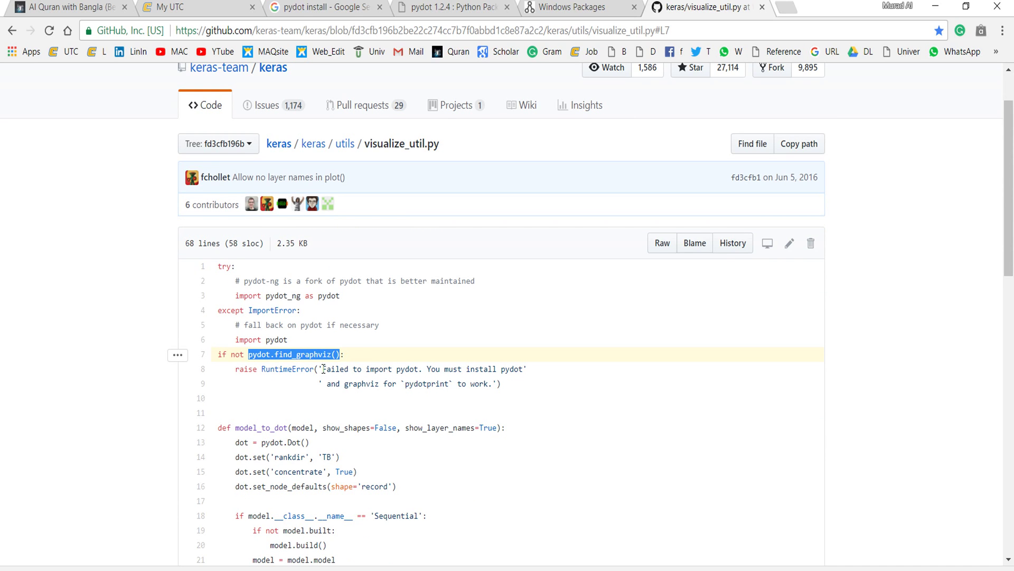
Step: Select the error saying pydot and graphviz must be installed, then go to the Graphviz Windows Packages page
drag(323, 368, 346, 371)
click(364, 372)
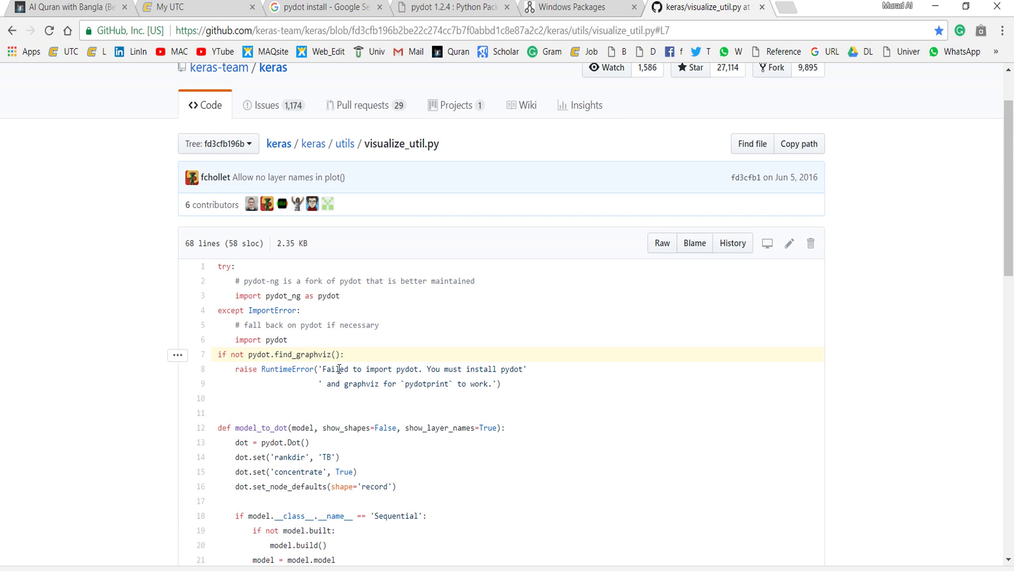
drag(323, 368, 493, 385)
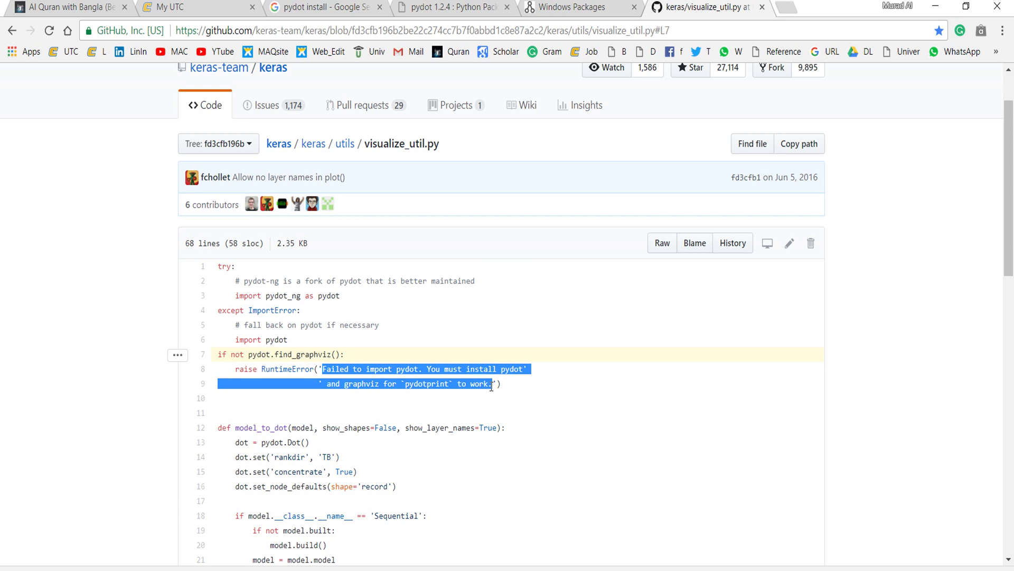
click(458, 385)
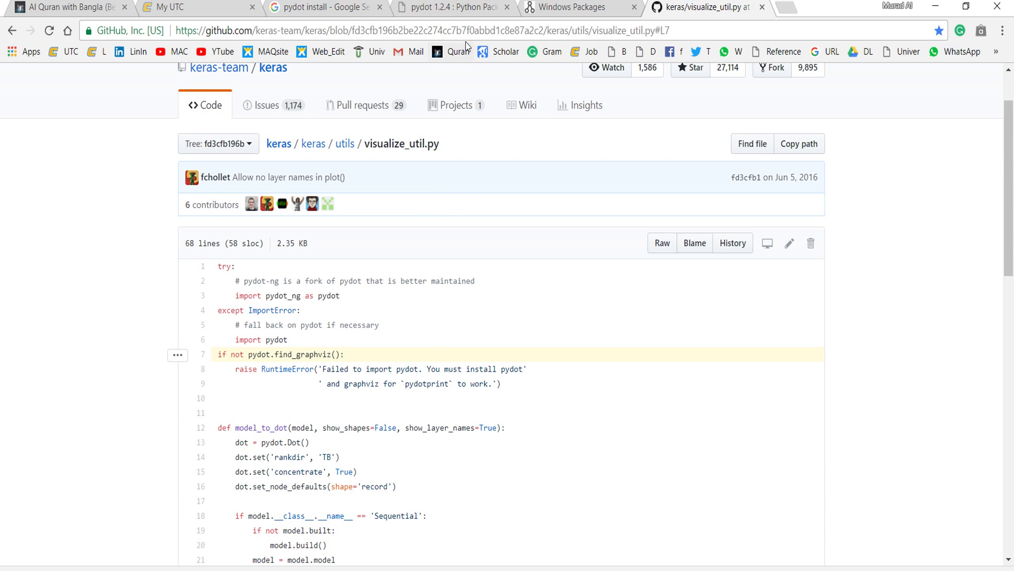
click(557, 10)
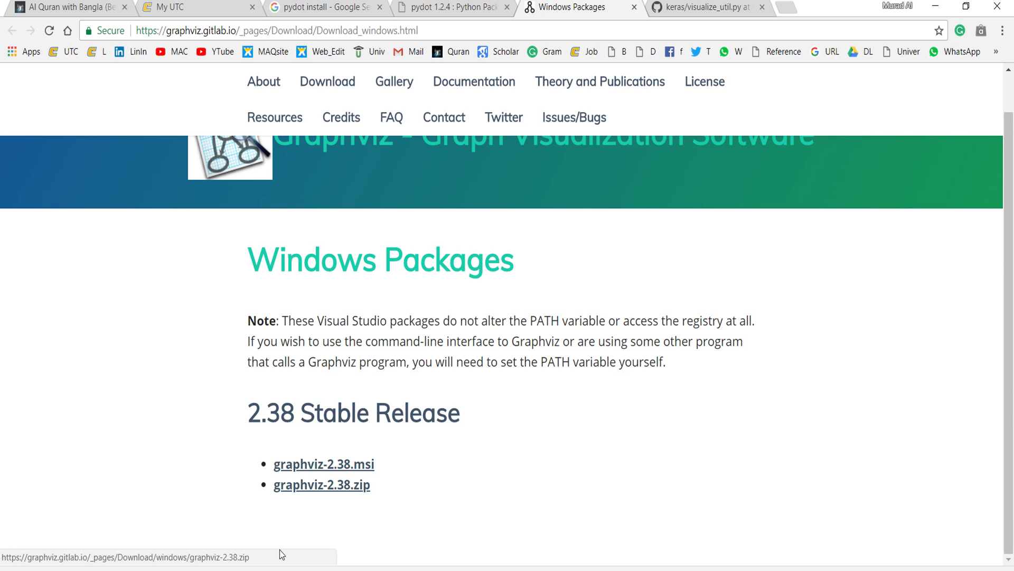
Step: Minimise the browser, Spyder and command prompt, and go up in File Explorer to anaconda3
click(936, 6)
click(946, 15)
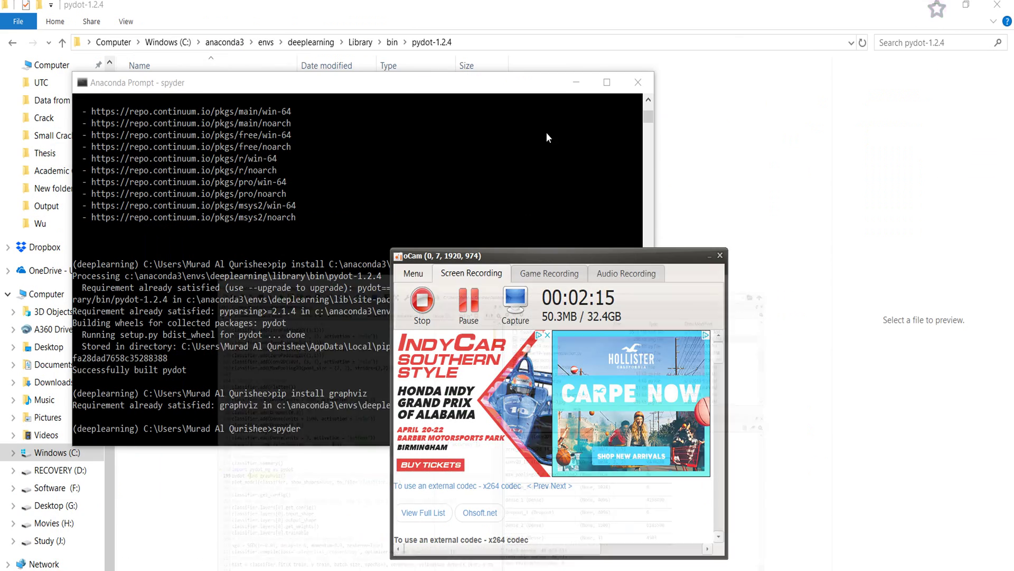
click(577, 76)
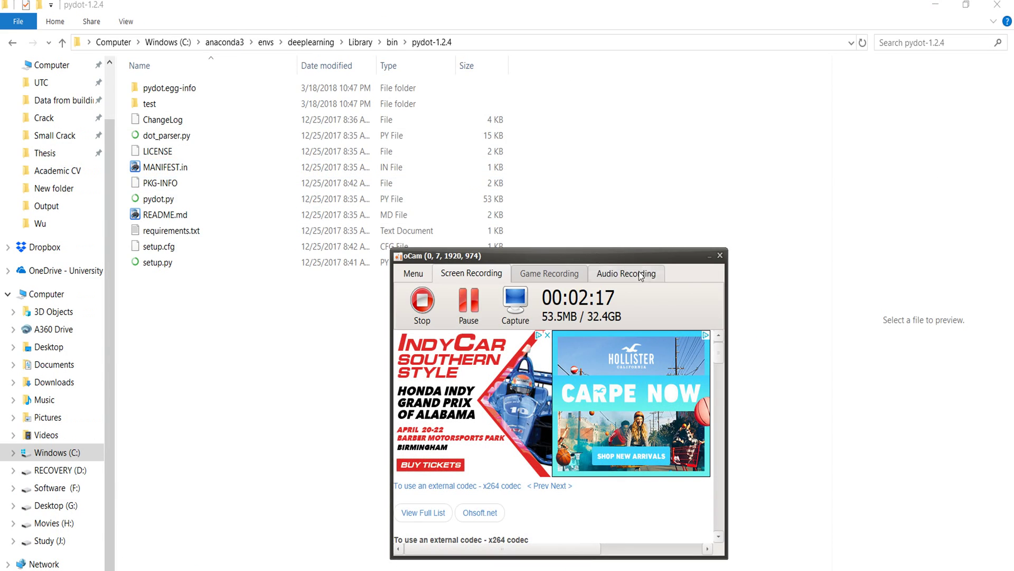
click(13, 43)
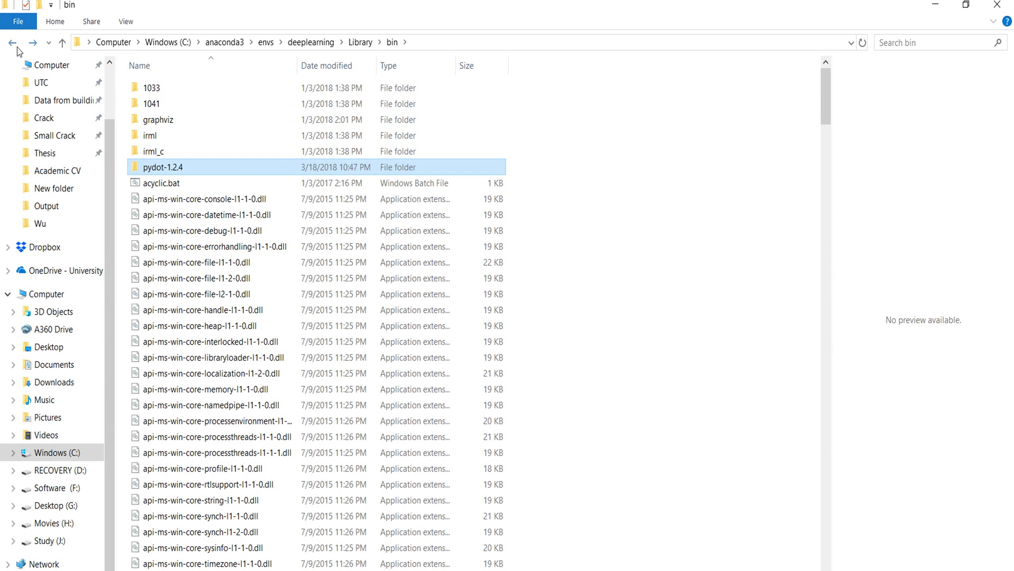
click(13, 44)
click(14, 45)
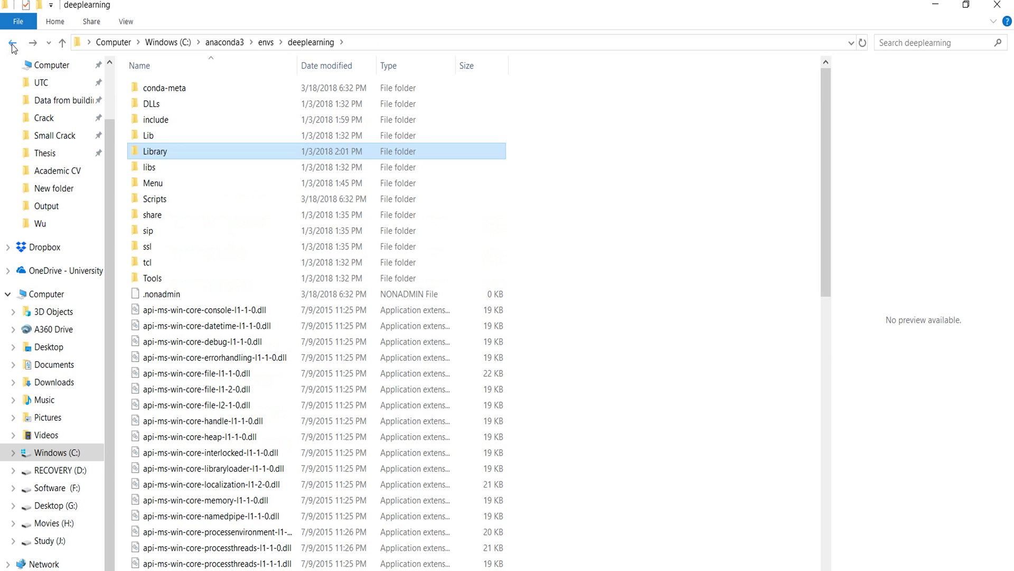
click(12, 45)
click(13, 45)
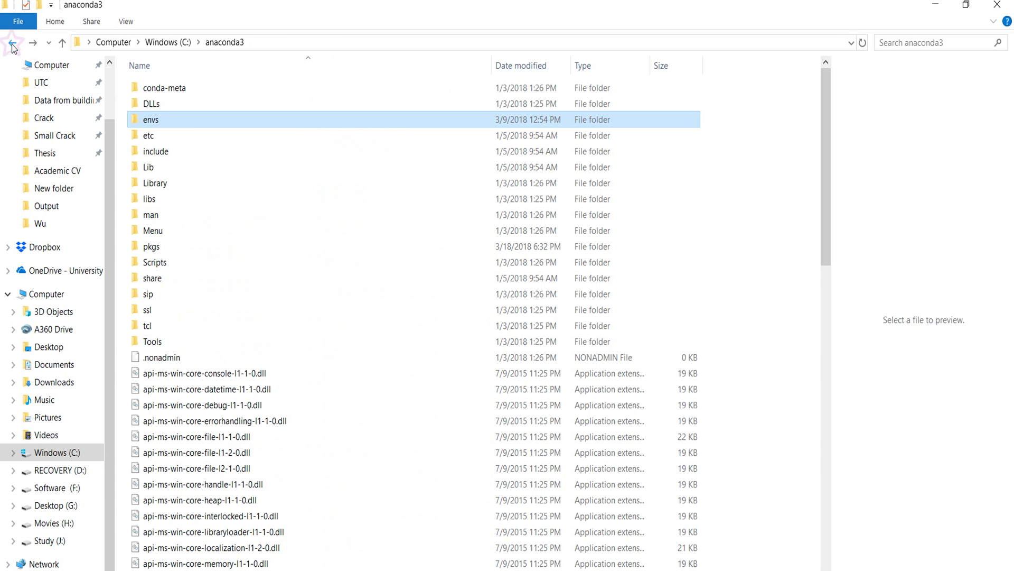
Step: Open envs\deeplearning\Library\bin, look inside its graphviz folder, and return to bin
double_click(167, 117)
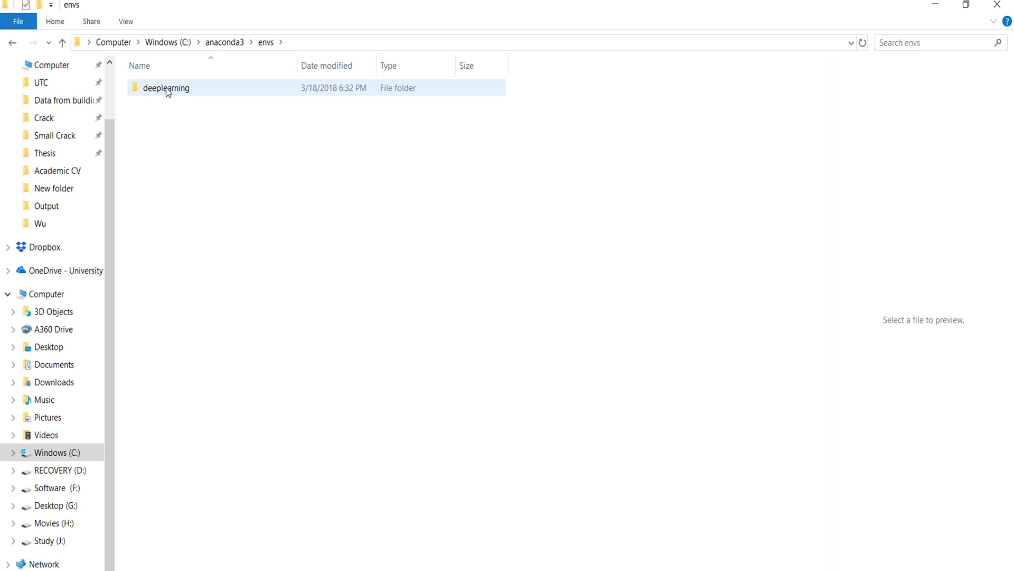
double_click(165, 88)
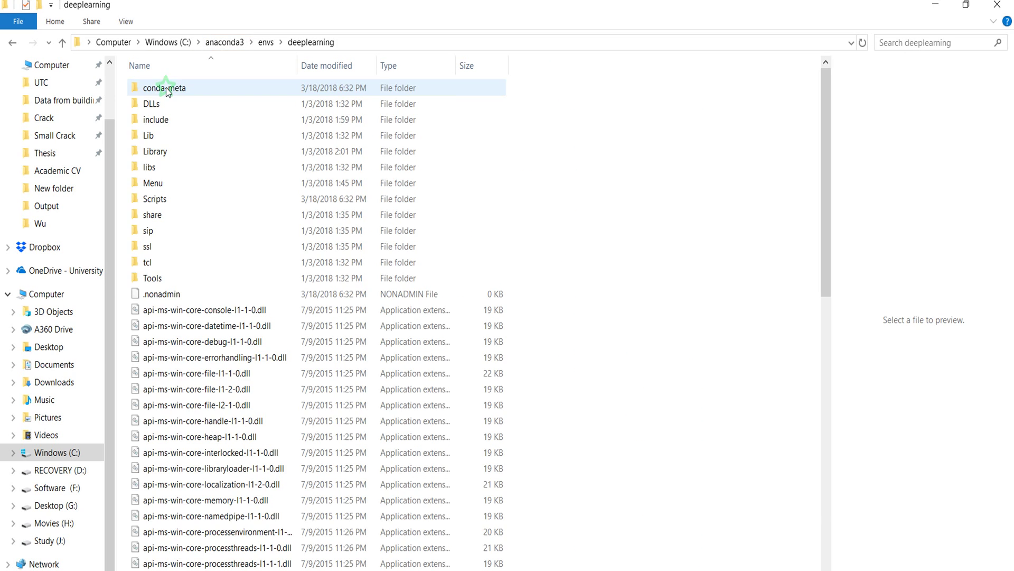
double_click(156, 151)
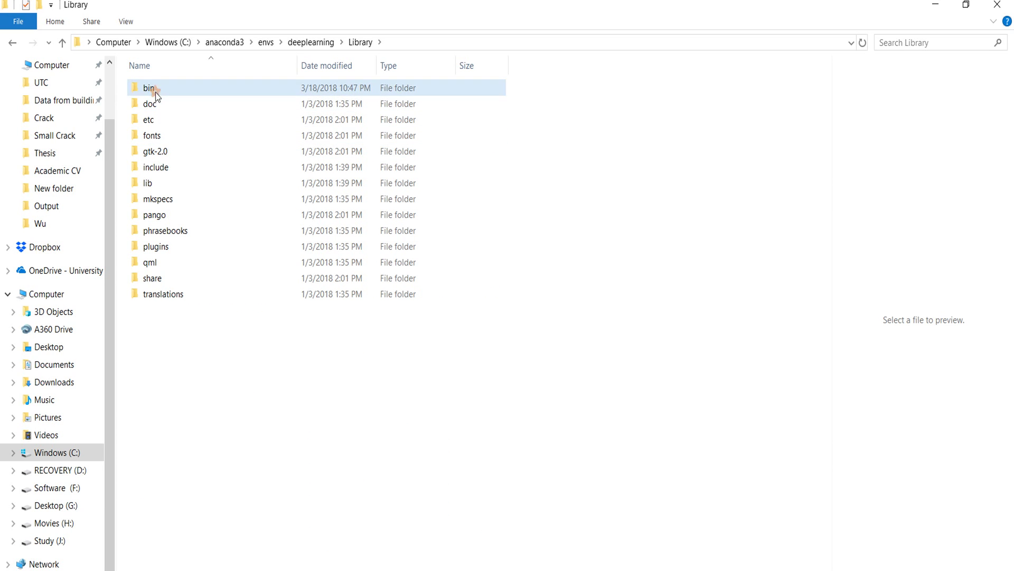
double_click(151, 88)
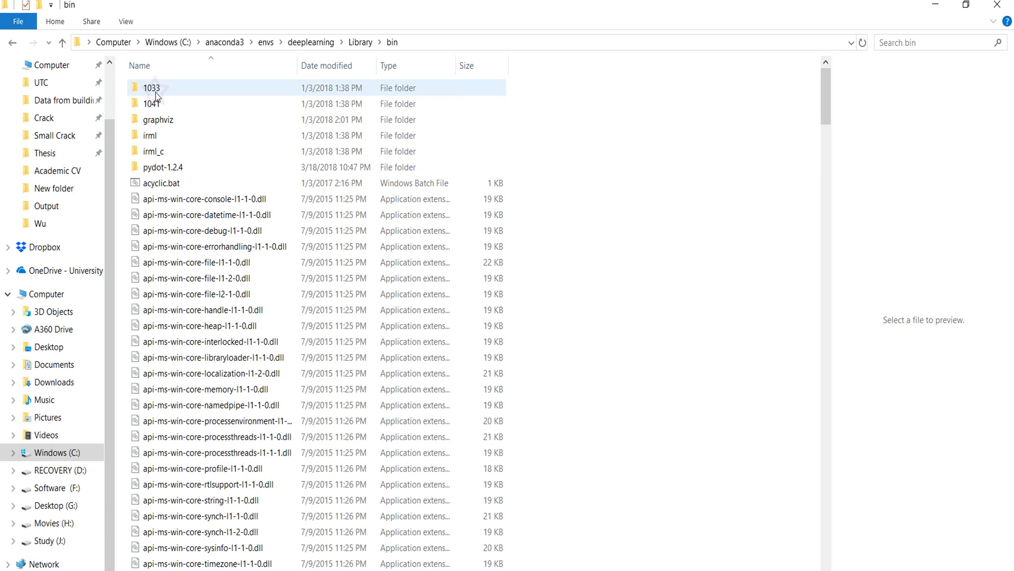
double_click(163, 124)
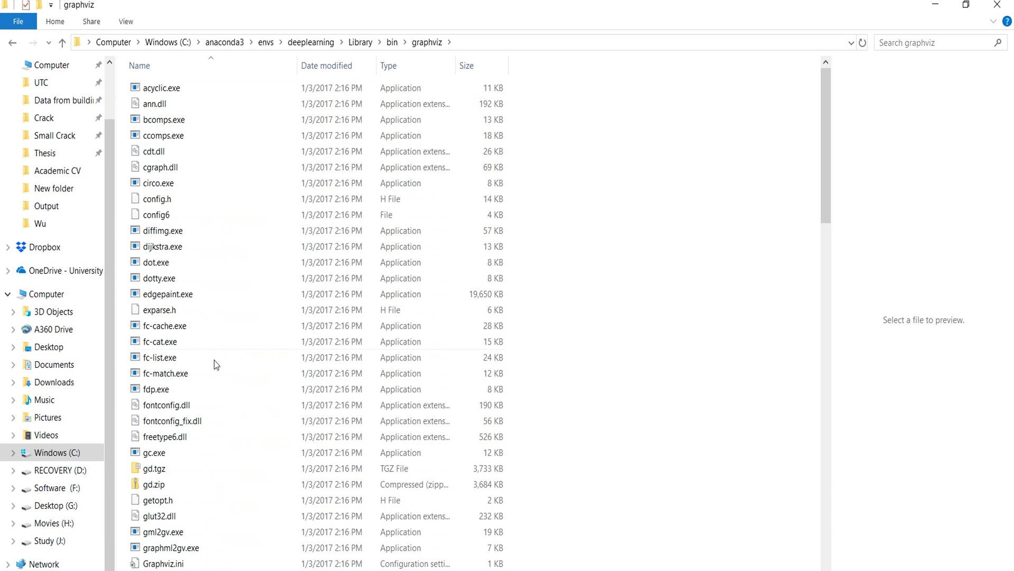
click(12, 42)
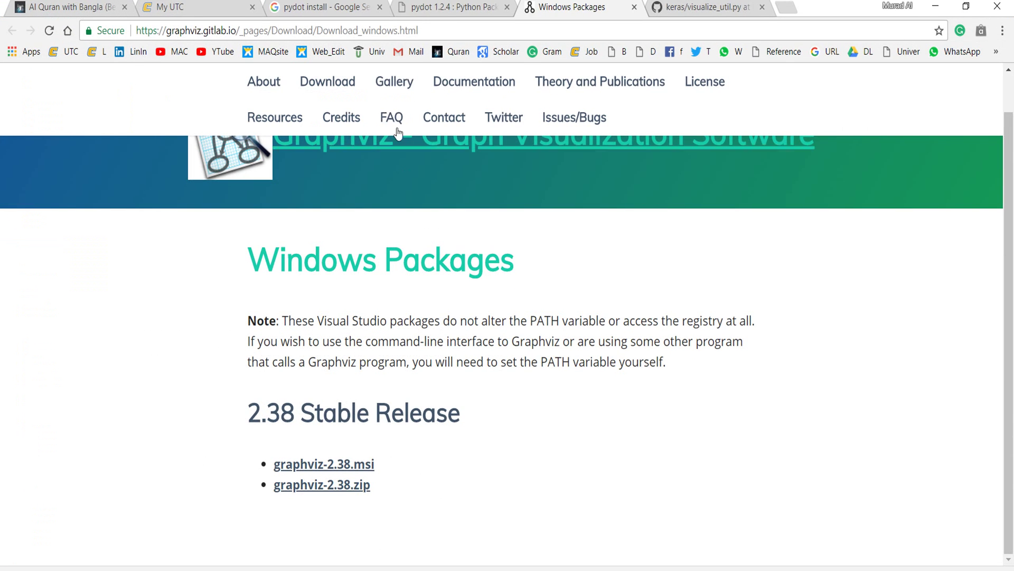
Step: From the pydot 1.2.4 page, show the downloaded pydot-1.2.4.tar.gz in its folder
click(445, 7)
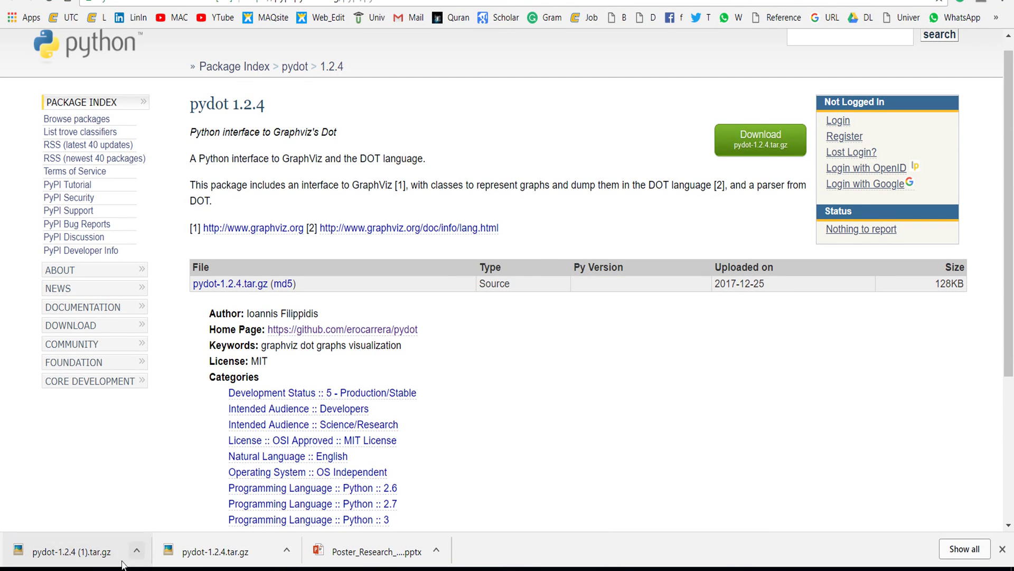
click(286, 554)
click(301, 503)
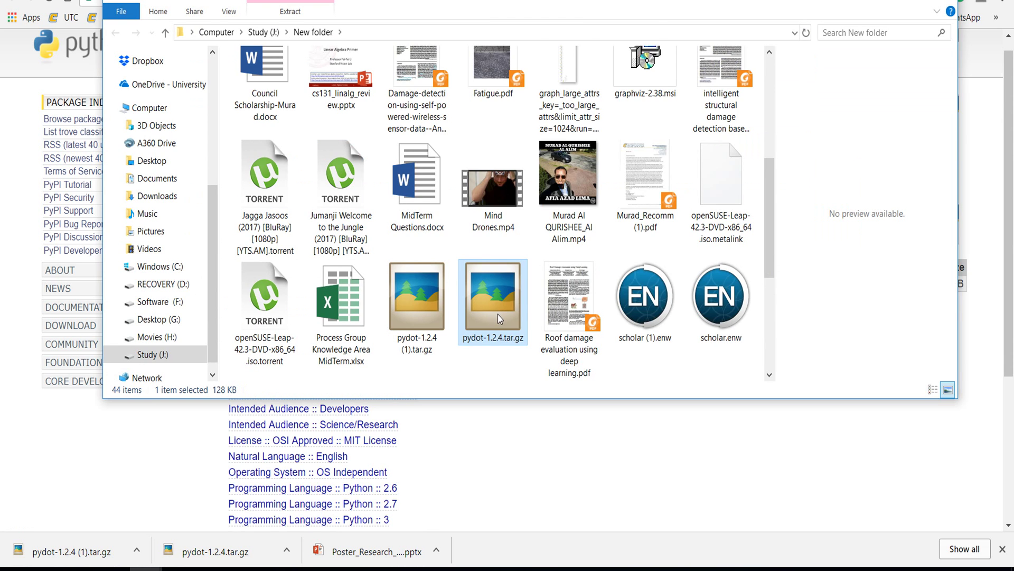
Step: Extract pydot-1.2.4.tar.gz in place with 7-Zip, dismissing the replace prompt
right_click(495, 314)
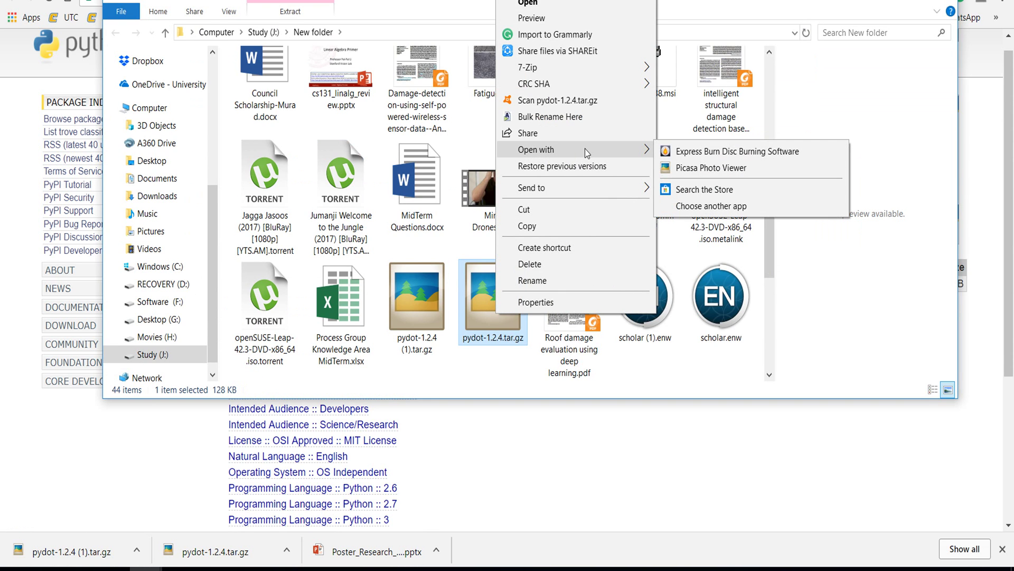
mouse_move(555, 68)
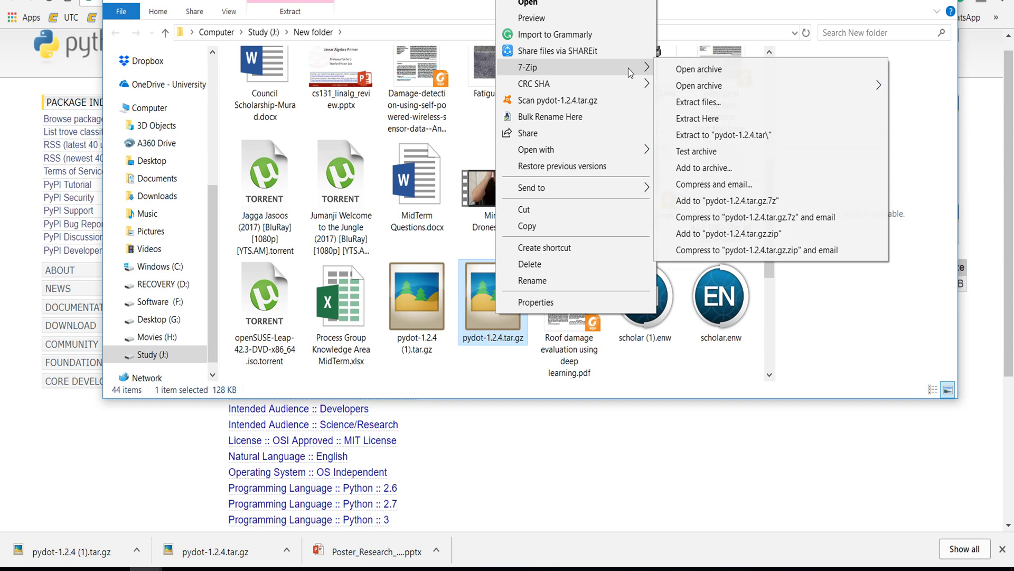
click(698, 134)
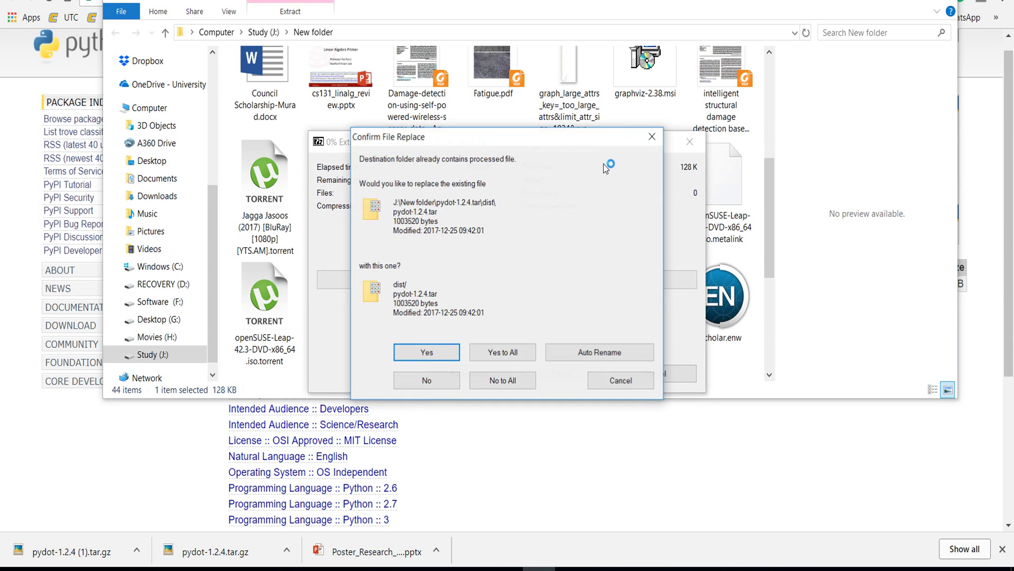
click(503, 352)
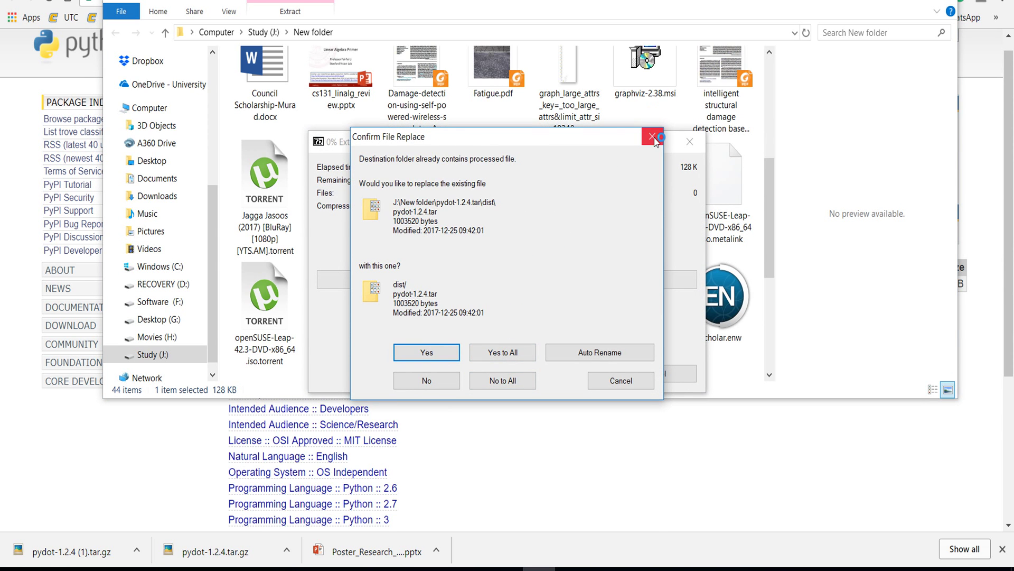
scroll(476, 198, up, 5)
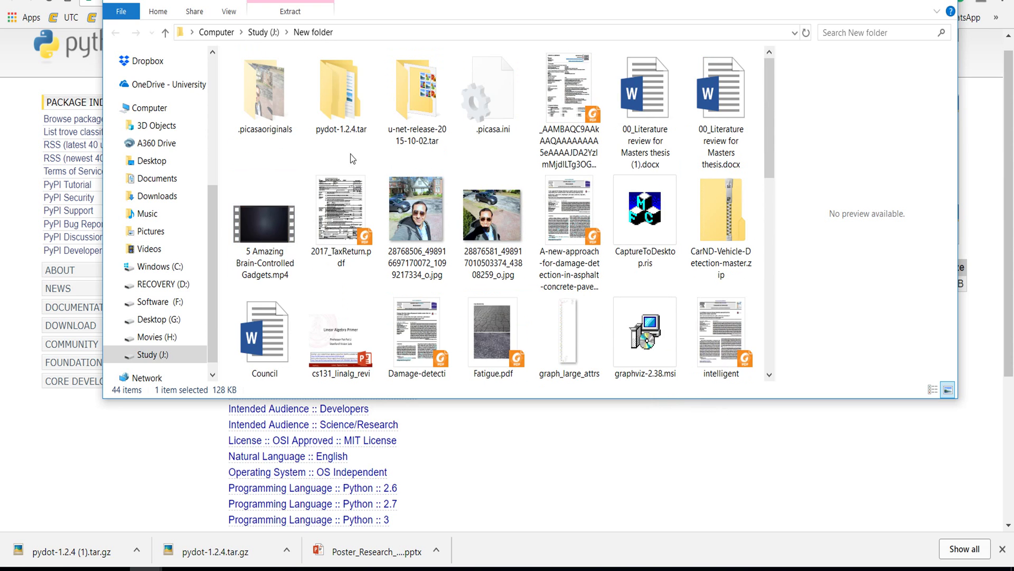
Step: Extract dist\pydot-1.2.4.tar into a pydot-1.2.4 folder with 7-Zip
double_click(355, 118)
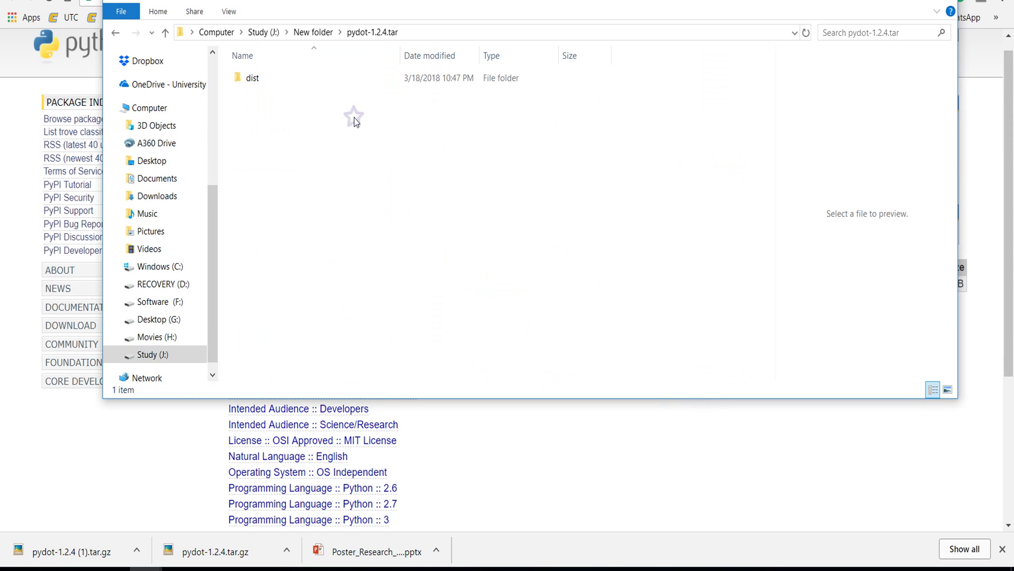
double_click(278, 77)
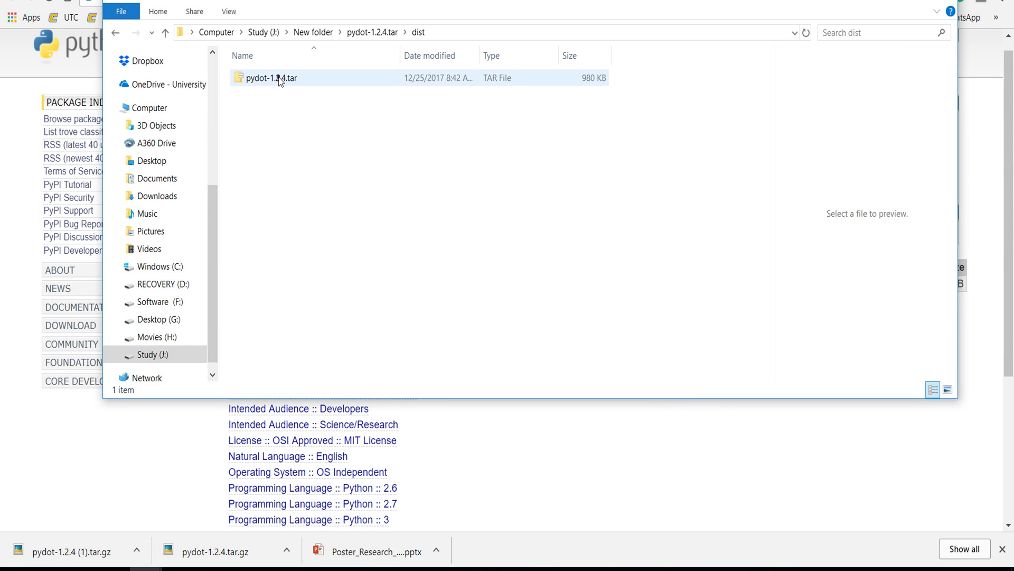
click(279, 80)
click(274, 77)
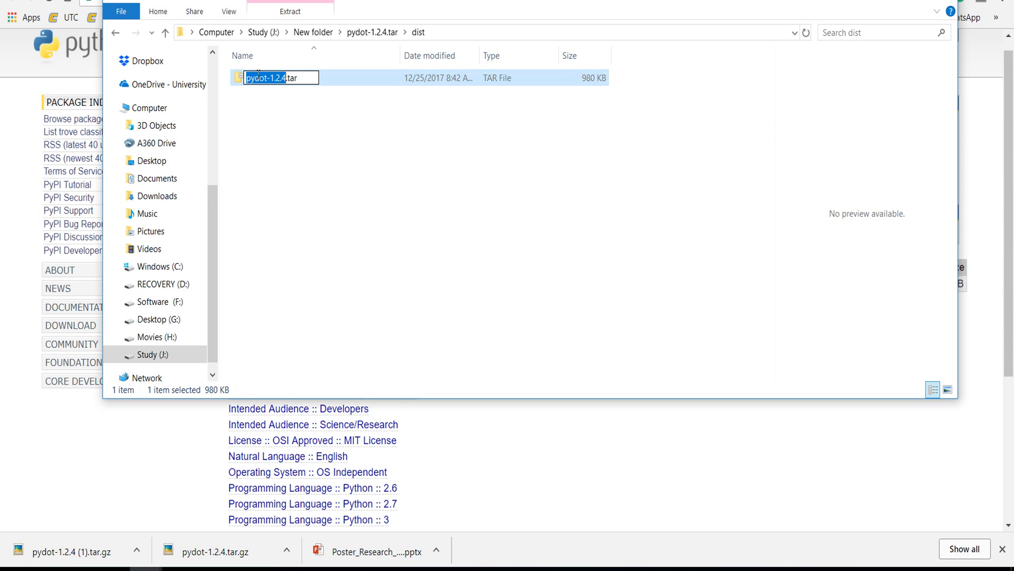
click(317, 129)
right_click(304, 81)
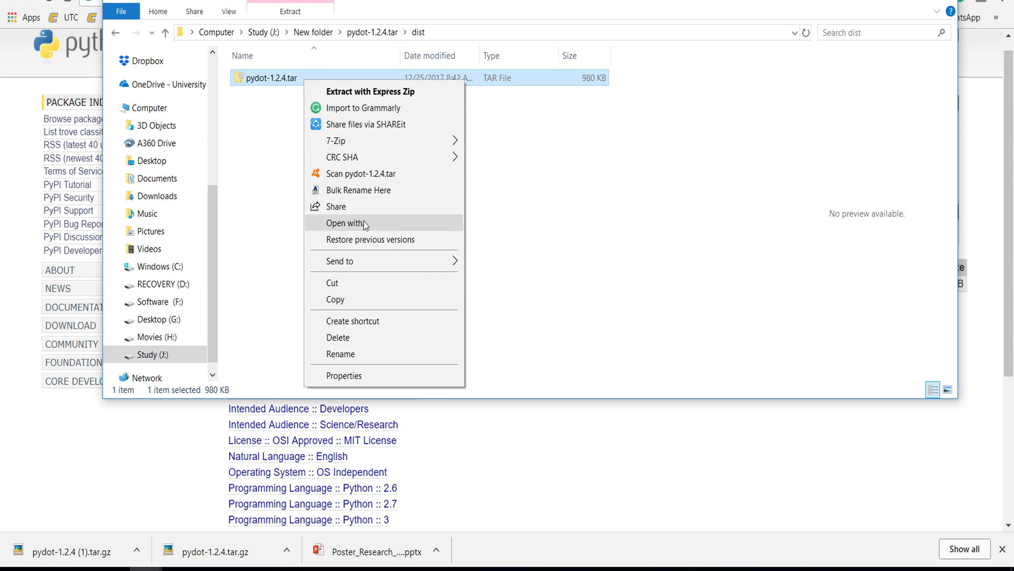
mouse_move(380, 140)
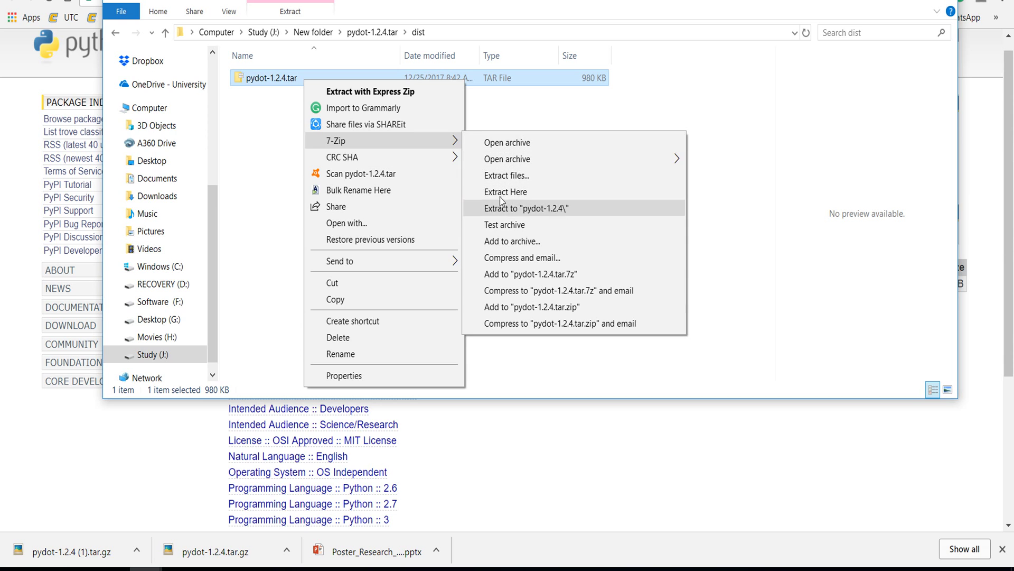
click(517, 208)
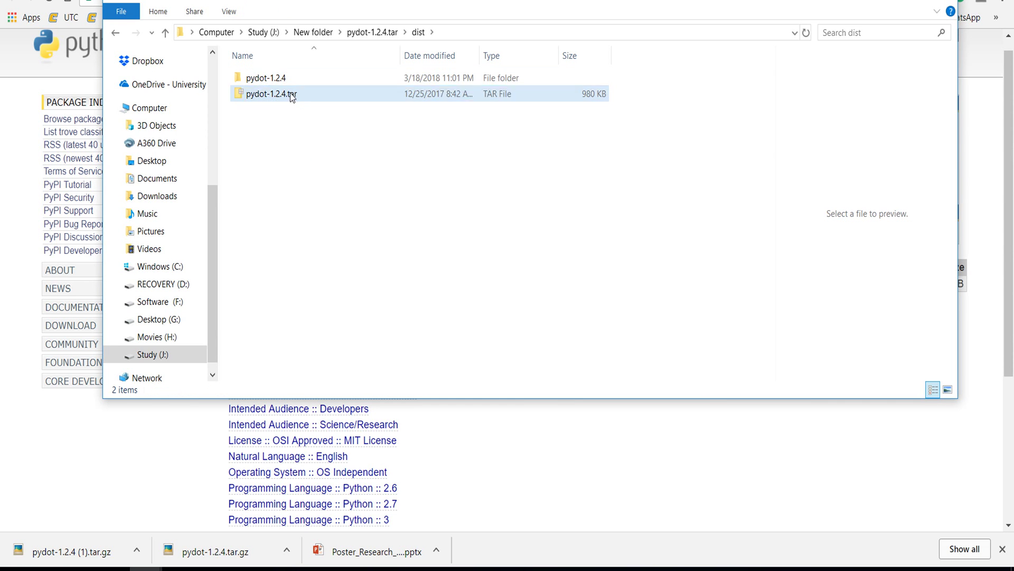
Step: Copy the extracted pydot-1.2.4 folder
double_click(266, 78)
right_click(283, 81)
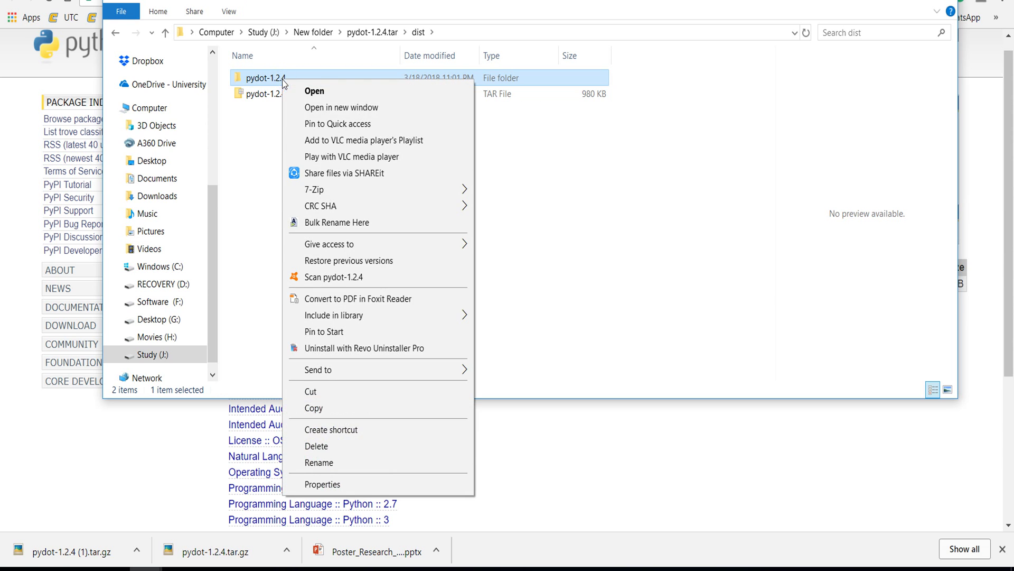
click(327, 402)
click(357, 278)
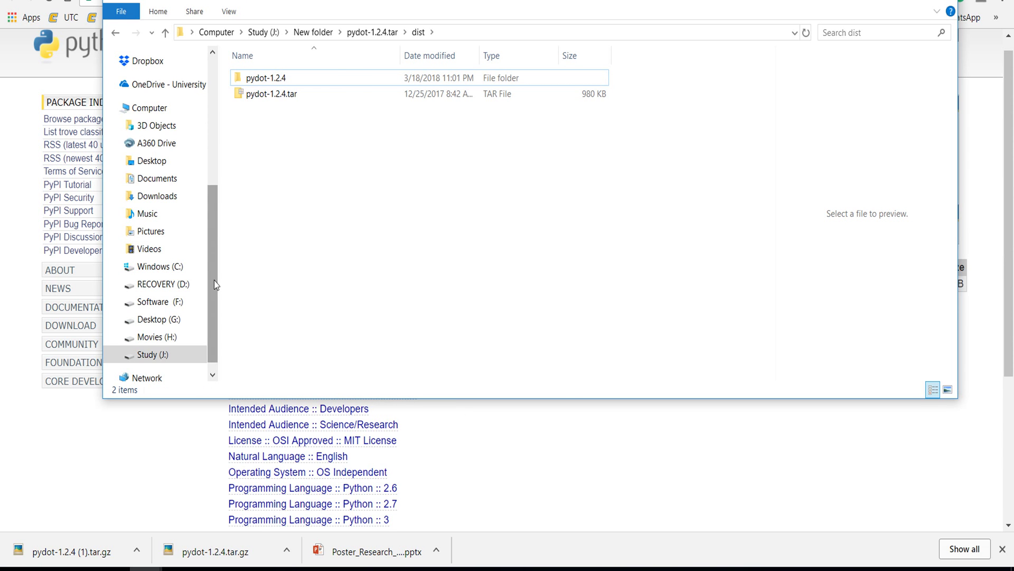
mouse_move(142, 568)
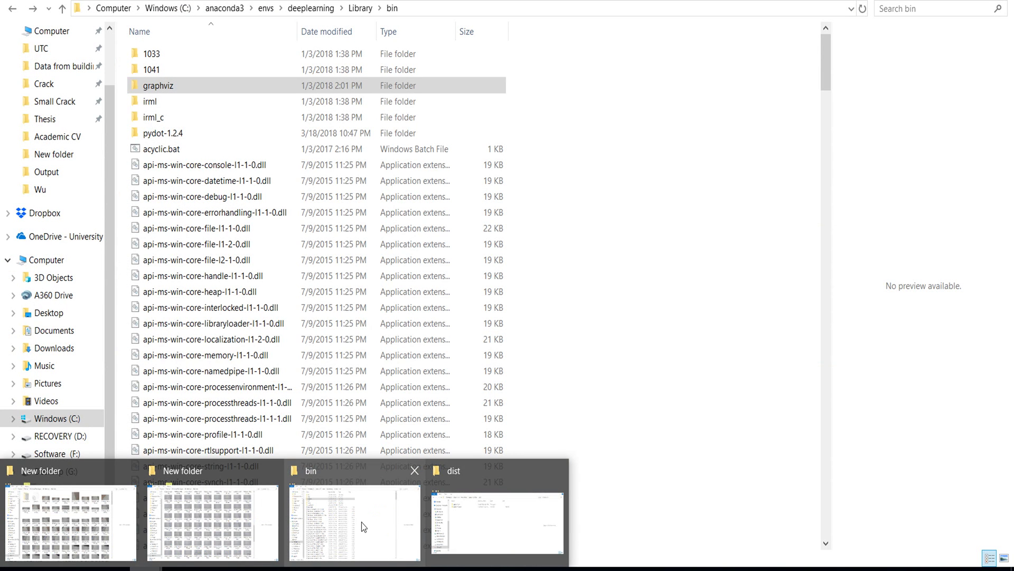
Step: In the bin window, check the pydot-1.2.4 folder, then go back and select graphviz
click(389, 524)
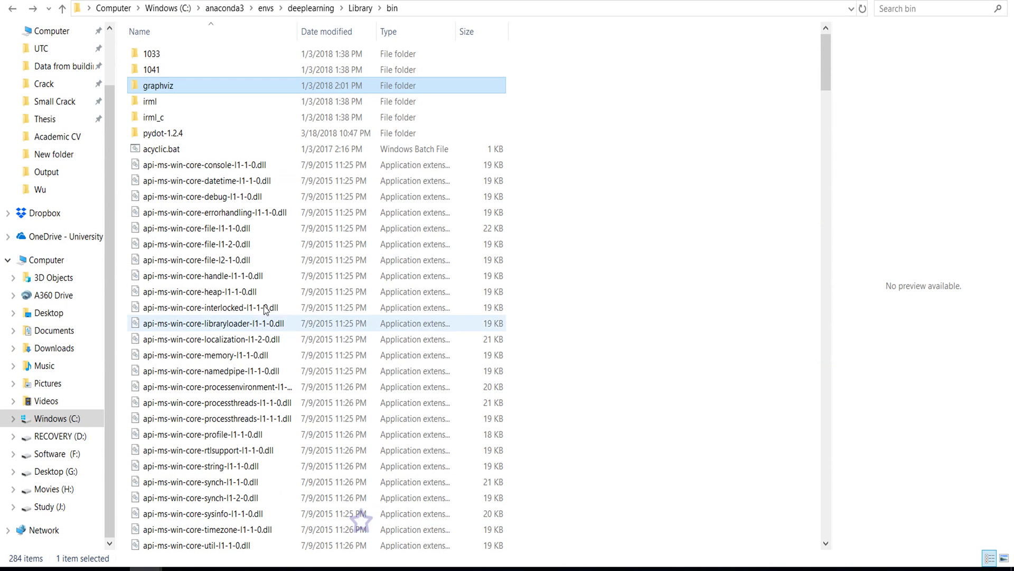
right_click(601, 184)
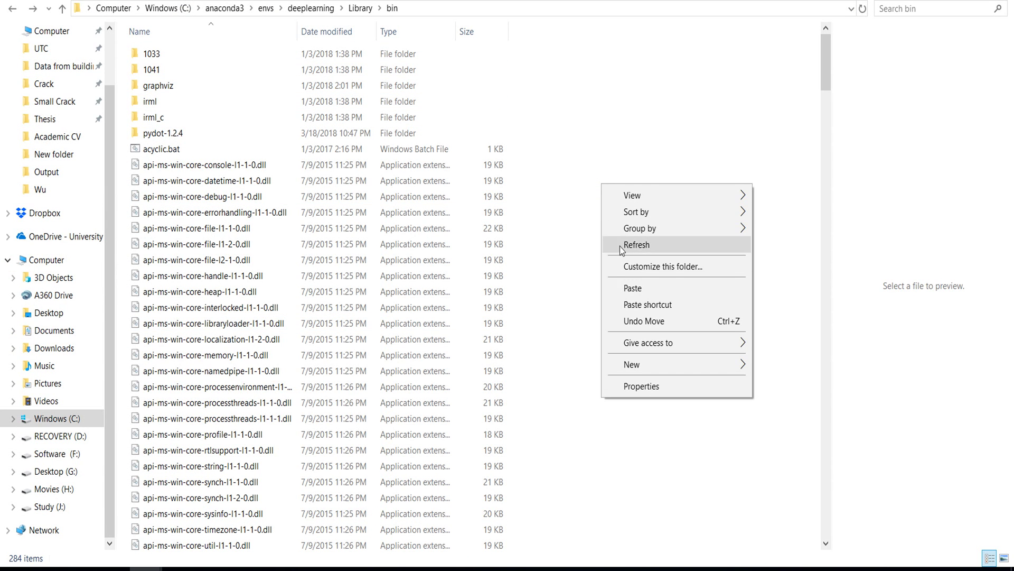
double_click(181, 134)
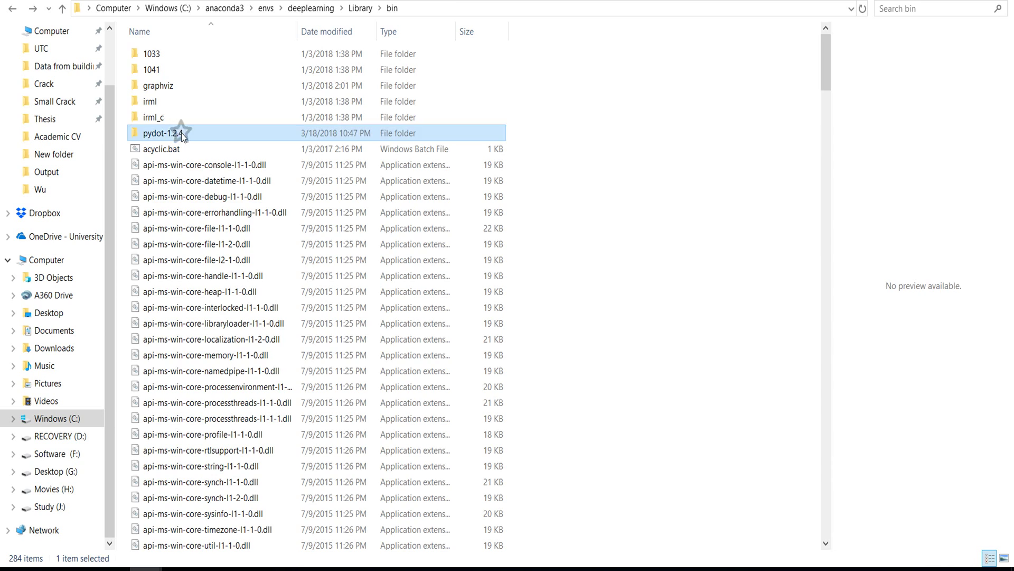
click(12, 10)
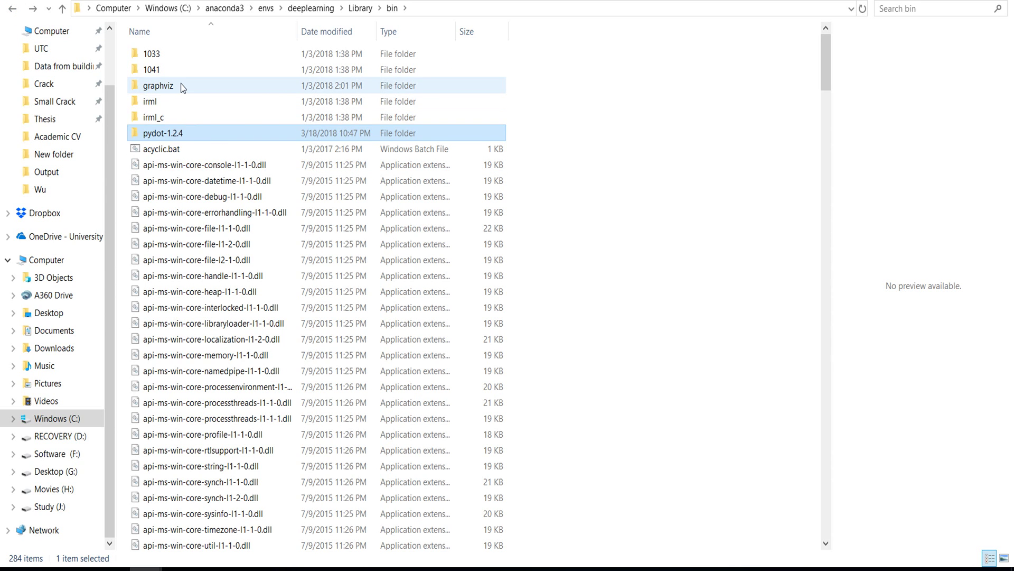
click(181, 86)
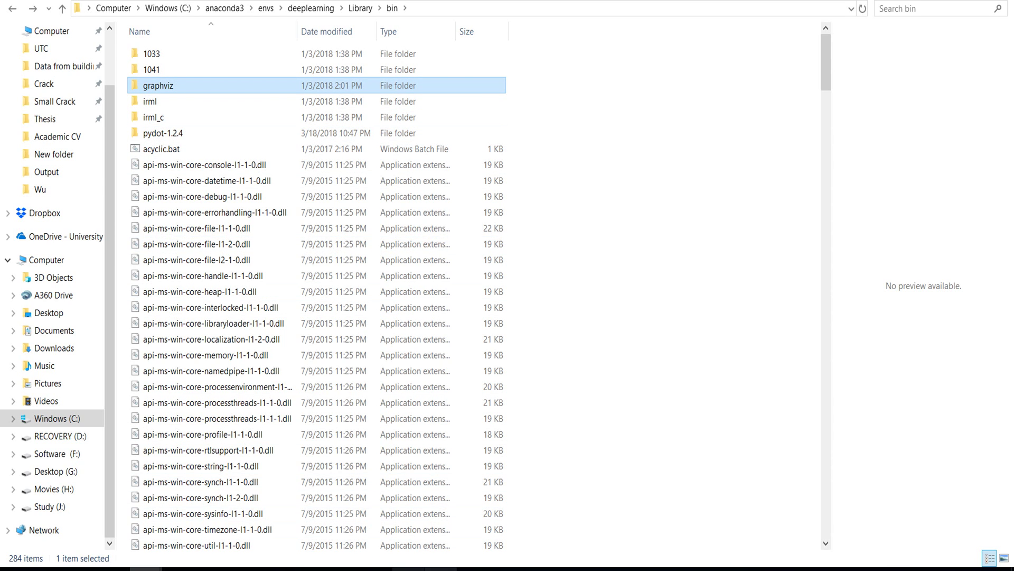
Step: Back in Spyder, check the pydot_ng import and find_graphviz() lines, then open classifier.png
click(473, 568)
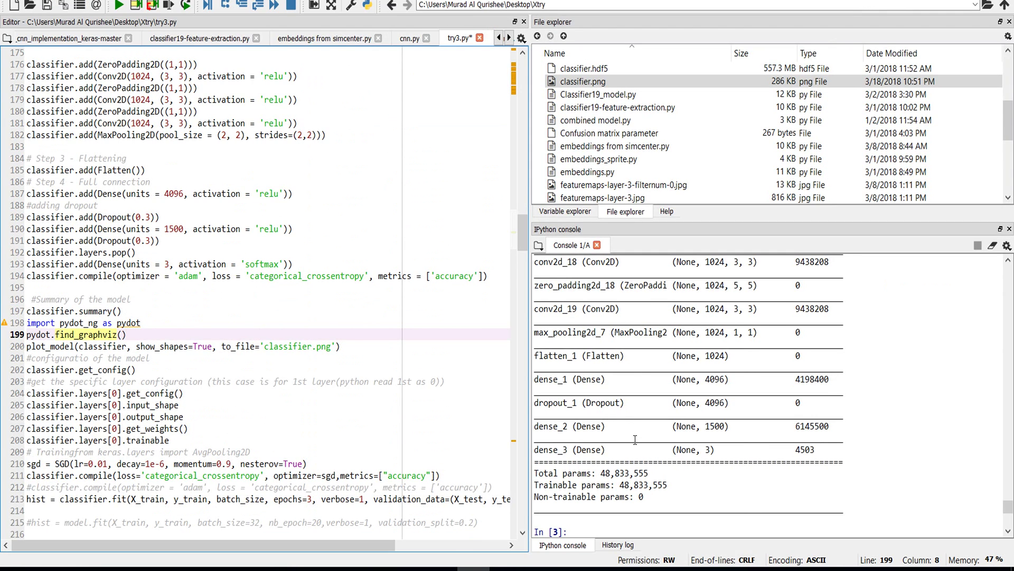
scroll(664, 426, up, 3)
scroll(663, 425, up, 3)
scroll(649, 417, down, 3)
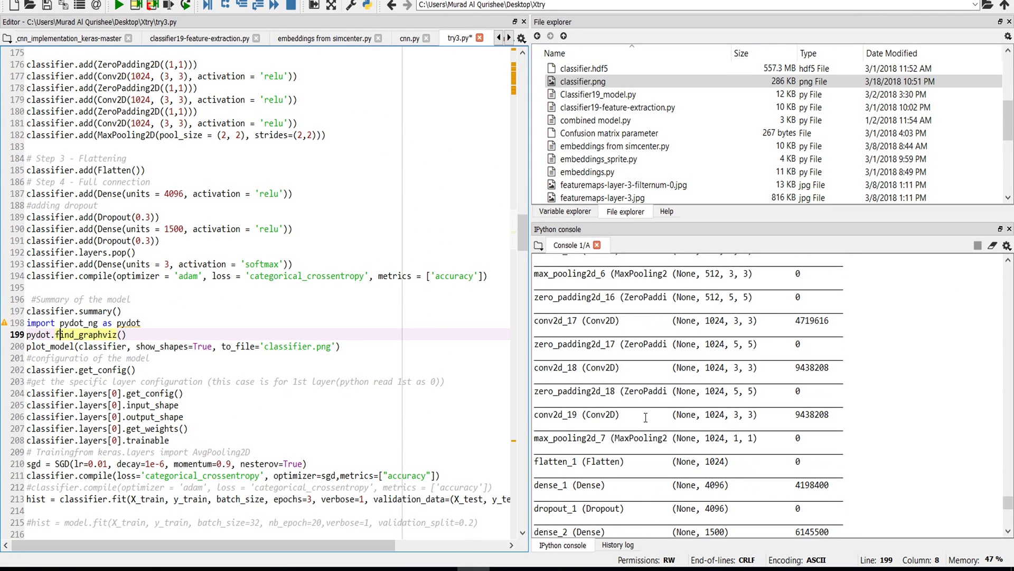
scroll(649, 416, down, 3)
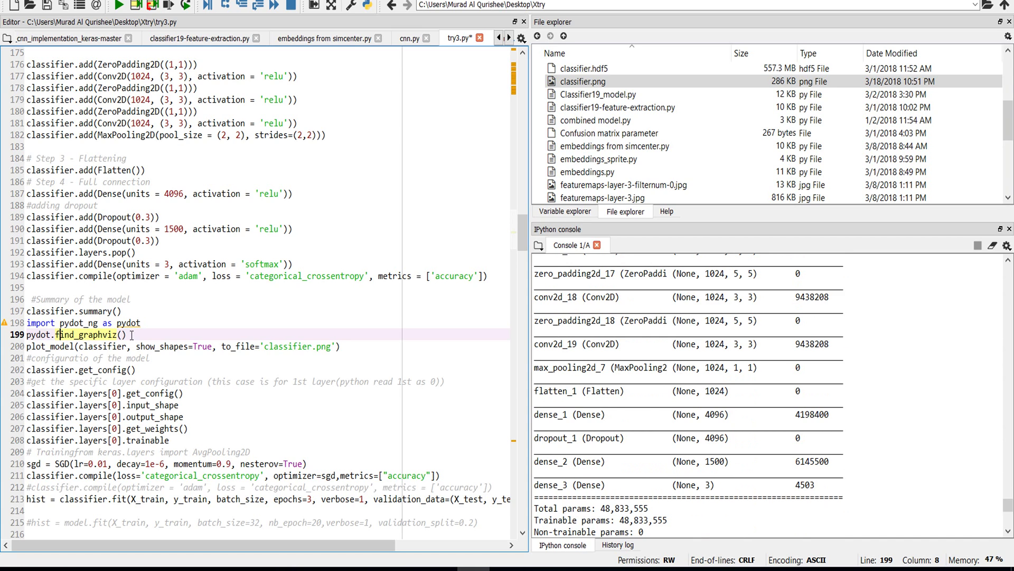
click(135, 323)
click(102, 335)
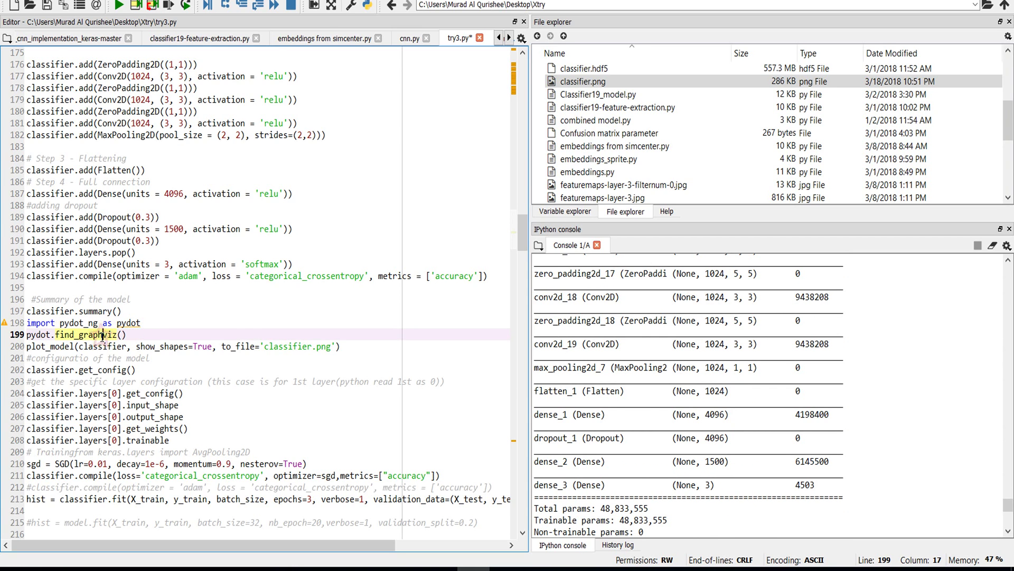
double_click(582, 81)
scroll(523, 206, up, 3)
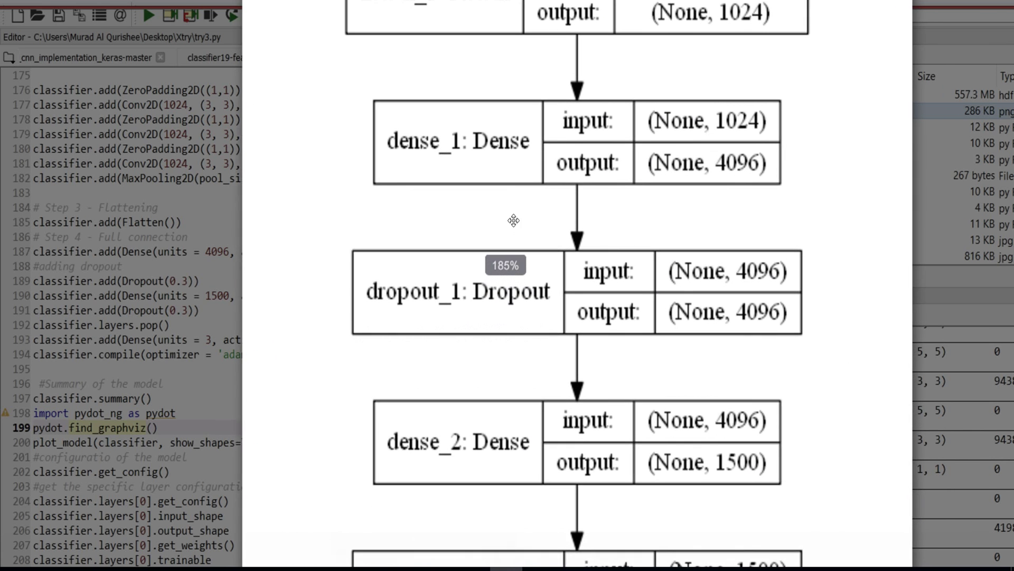